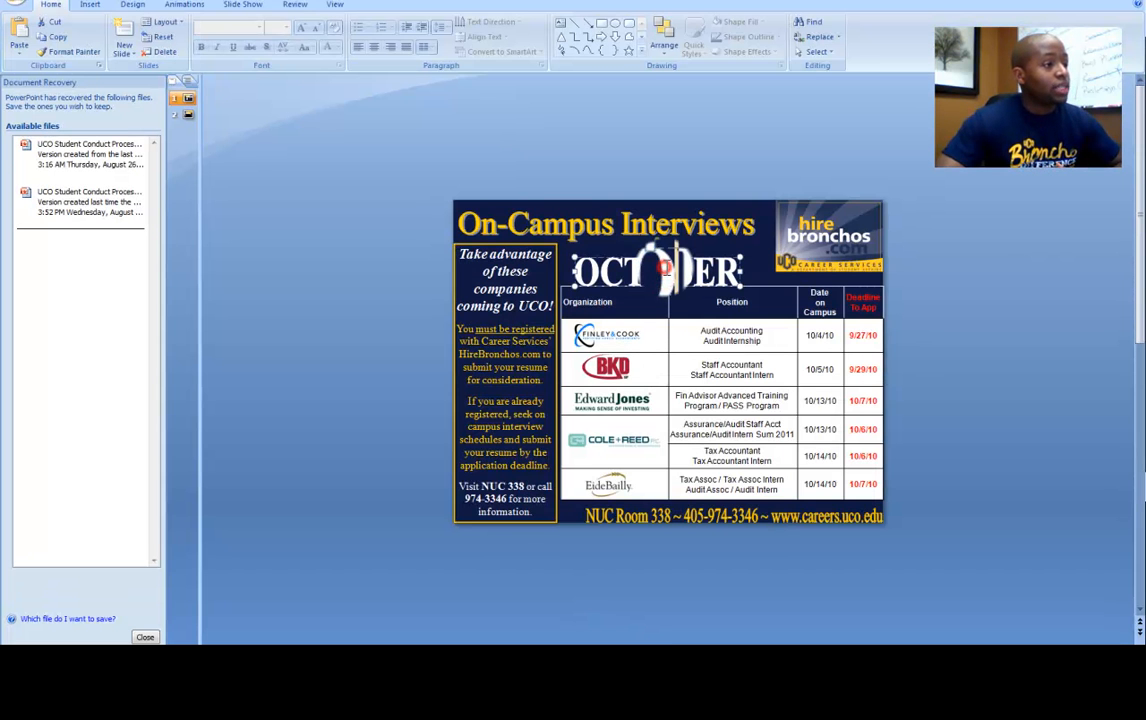
- Delete the OCTOBER heading above the interview table on the first slide
left_click(656, 260)
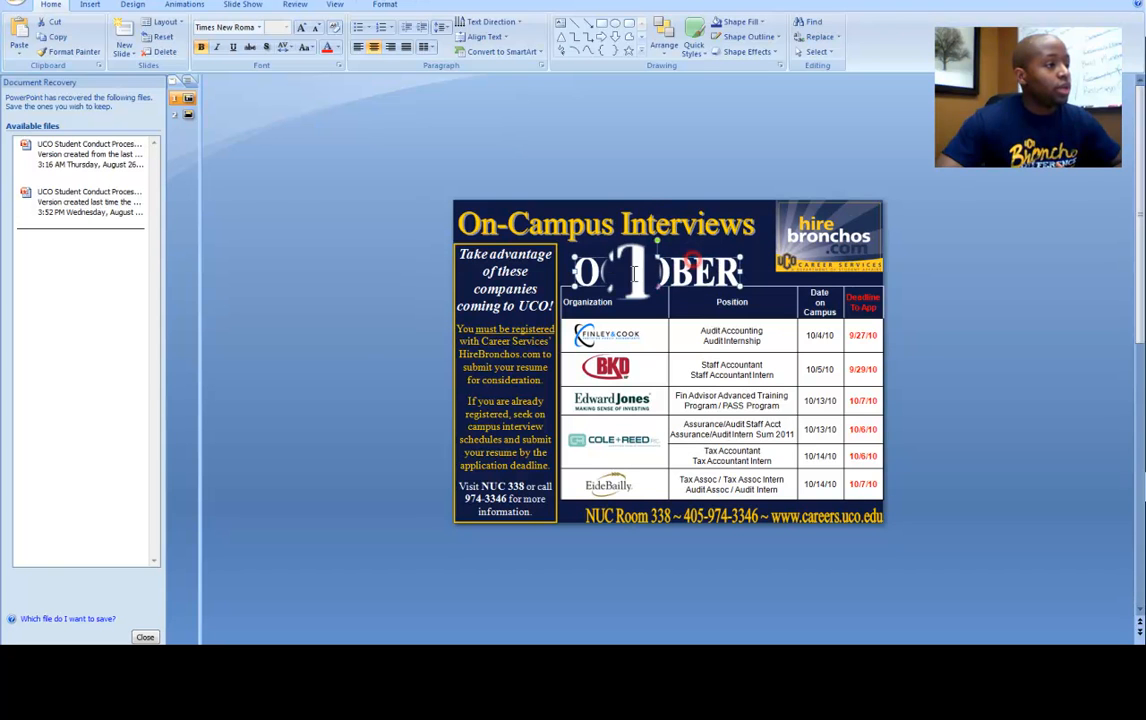
double_click(625, 272)
key("Delete")
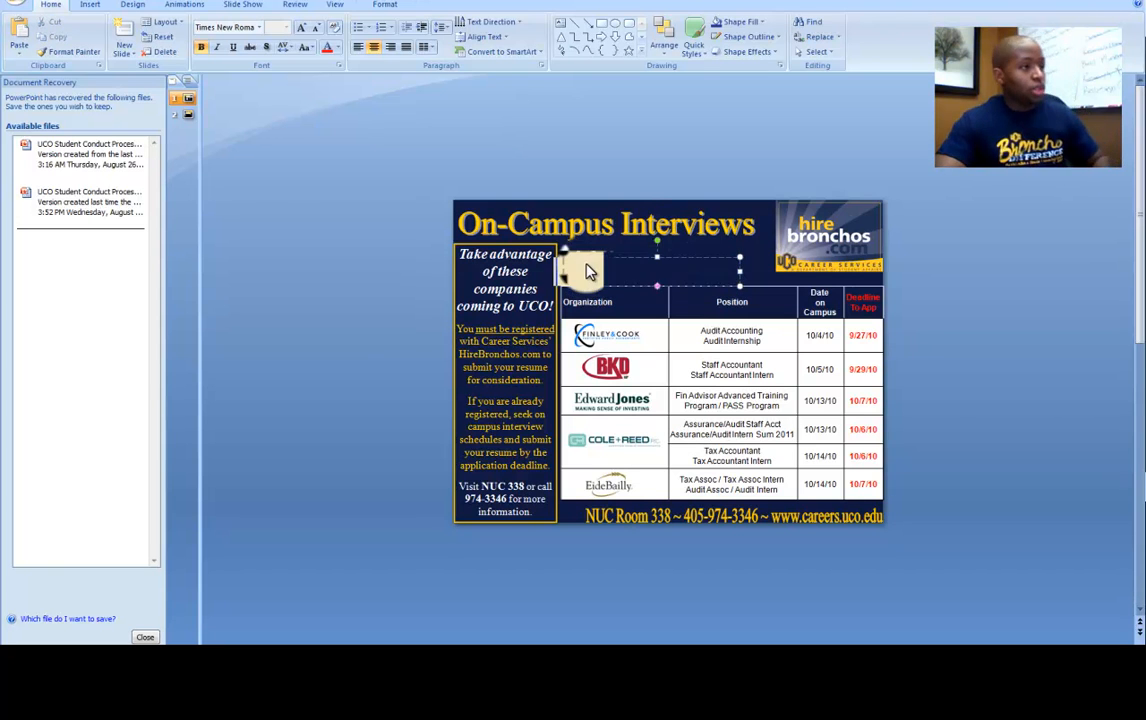
left_click(408, 181)
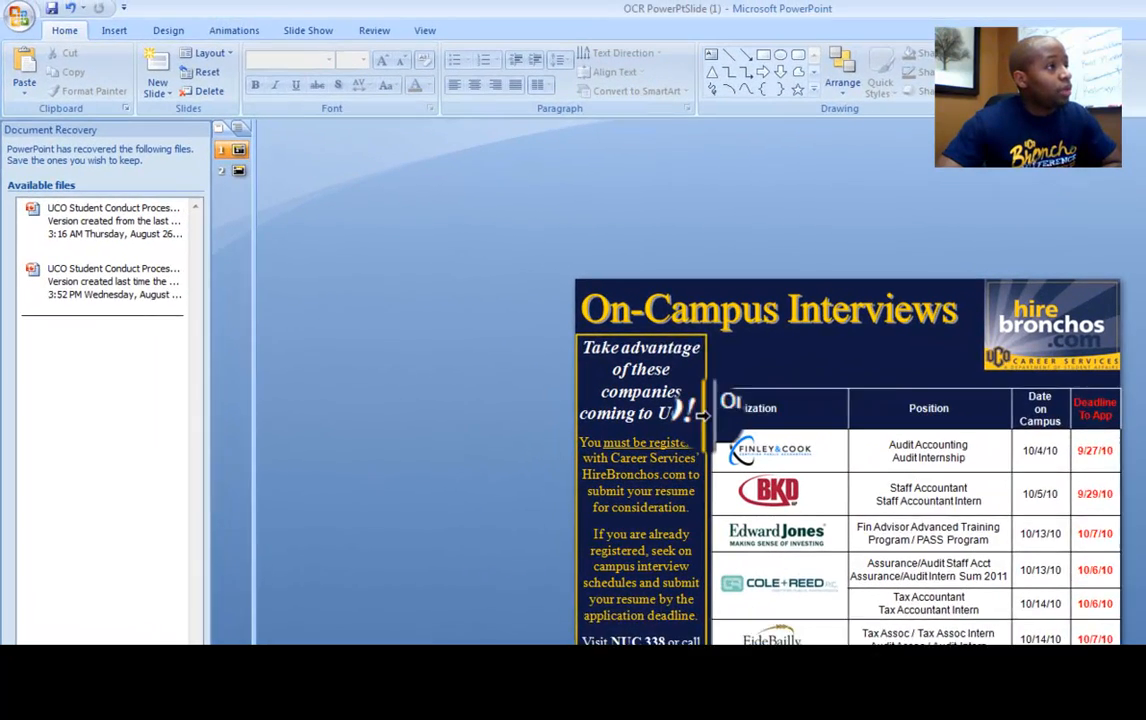
- Set a custom slide size with a width of 20 inches and a proportionally larger height
left_click(174, 34)
left_click(33, 88)
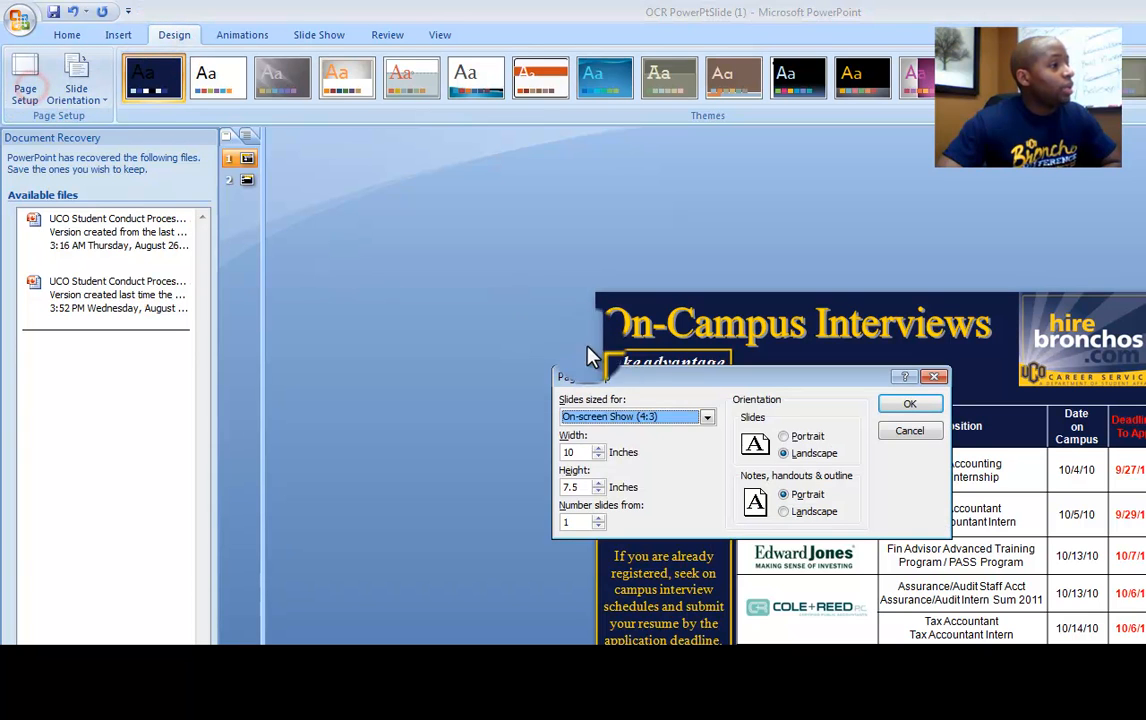
left_click_drag(587, 454, 466, 458)
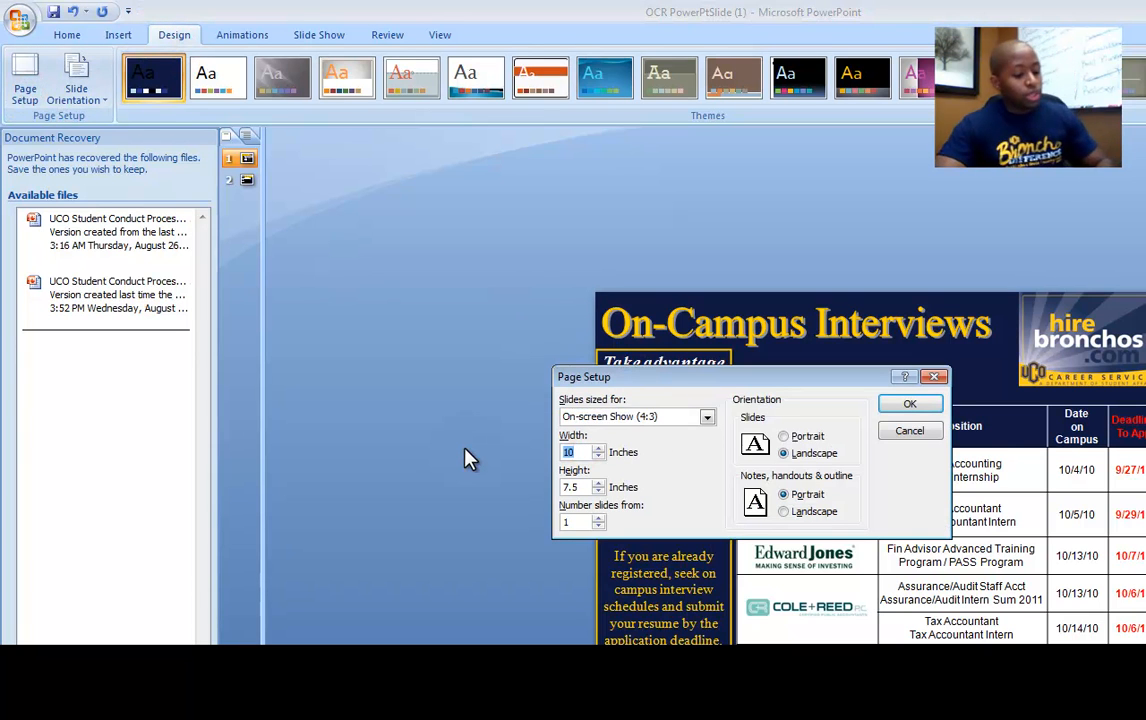
type("1")
left_click(571, 445)
left_click_drag(581, 451, 506, 456)
type("20")
left_click_drag(583, 487, 535, 496)
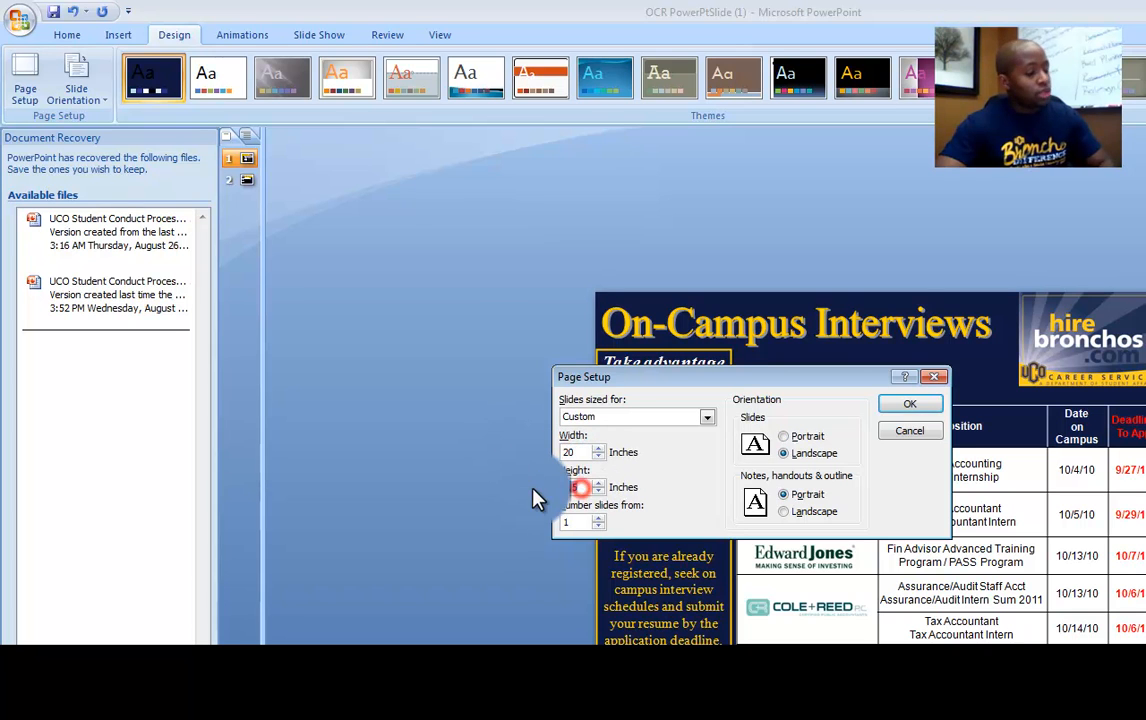
type("10/5")
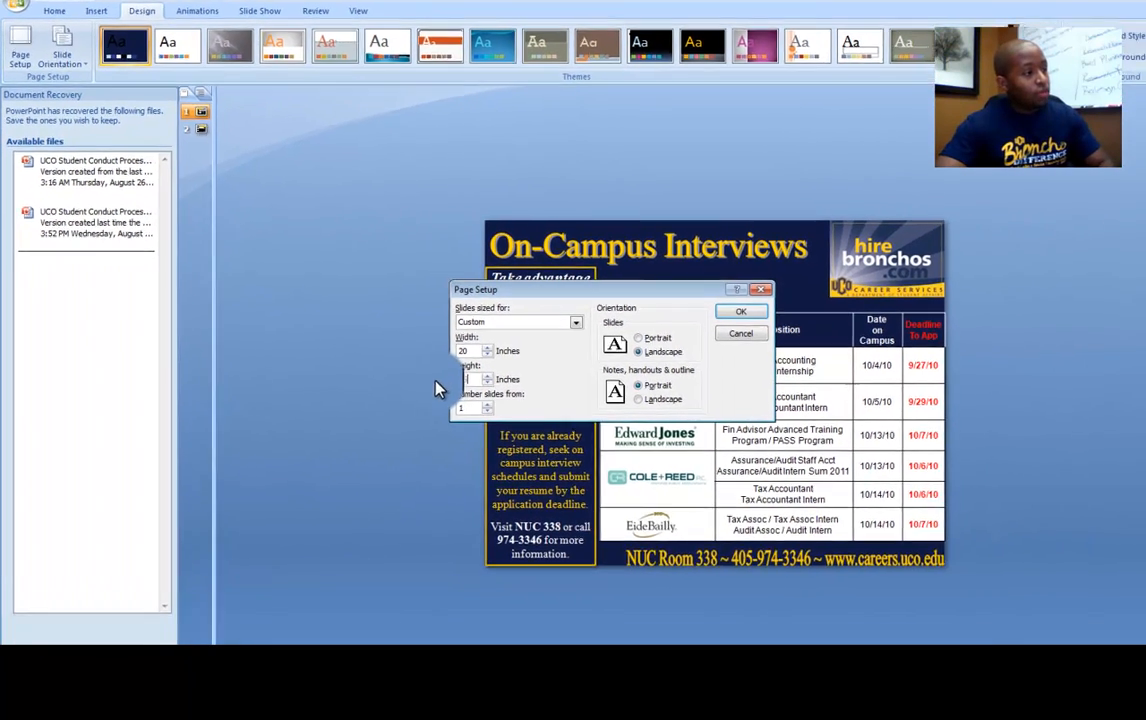
key("Return")
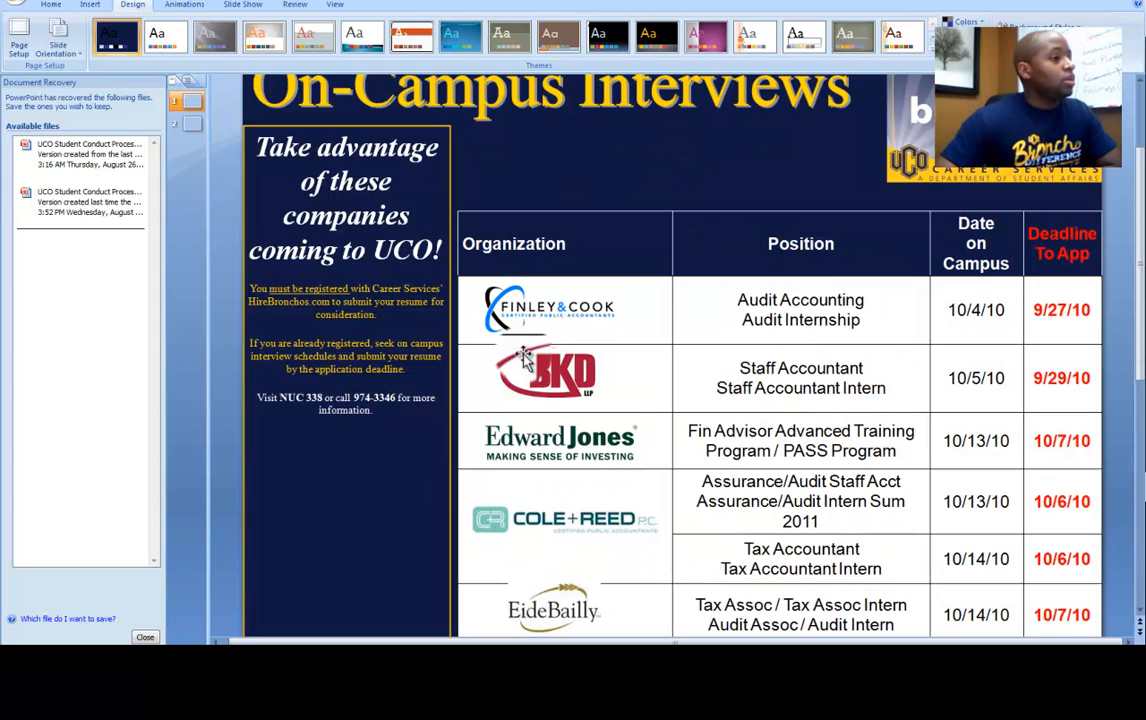
- Export only the current October interview slide to the Desktop in JPEG File Interchange Format as OCR PowerPtSlide (1)
scroll(898, 373, "down", 5)
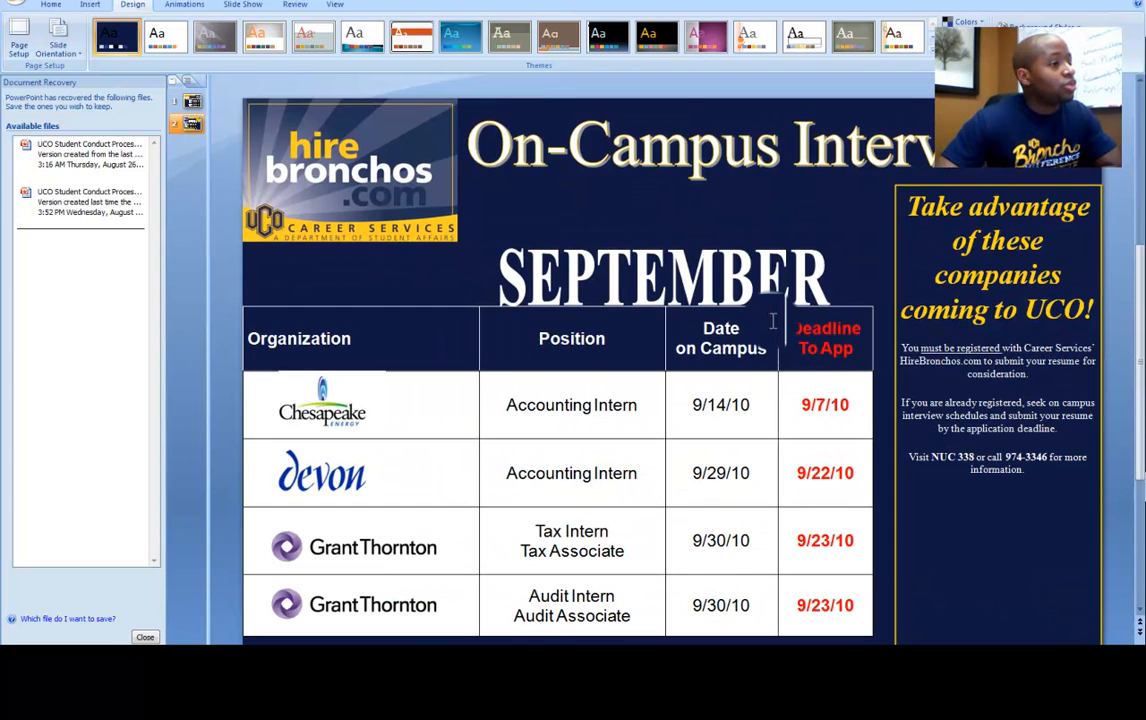
scroll(772, 320, "down", 3)
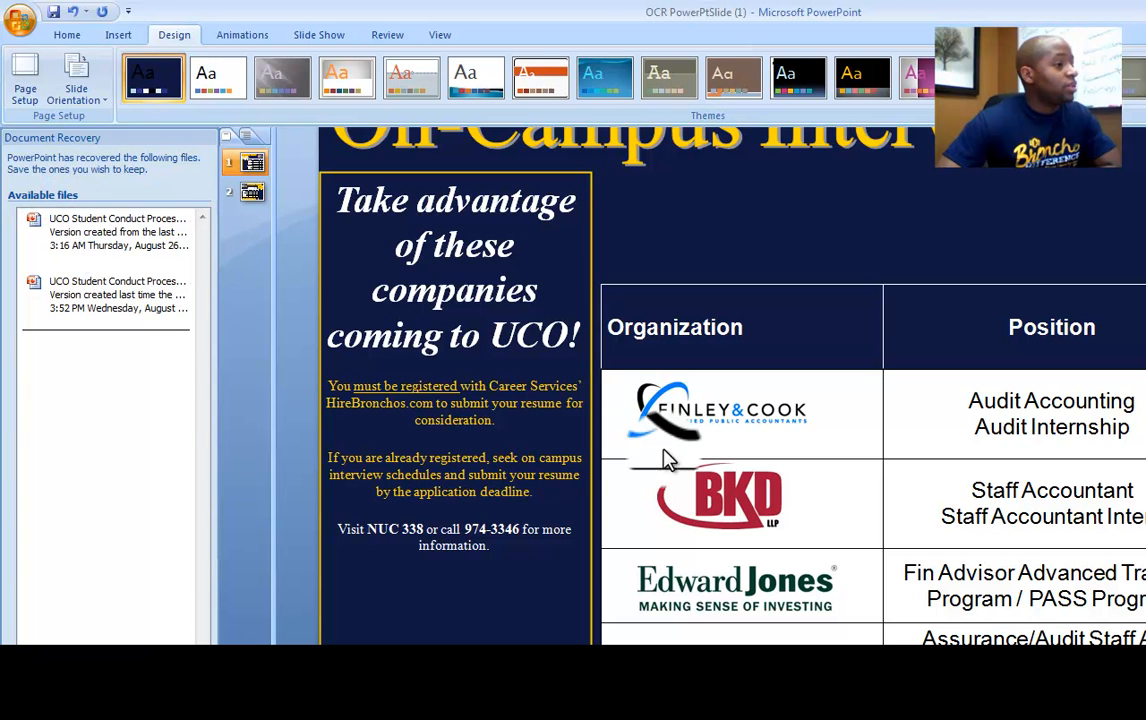
key("F12")
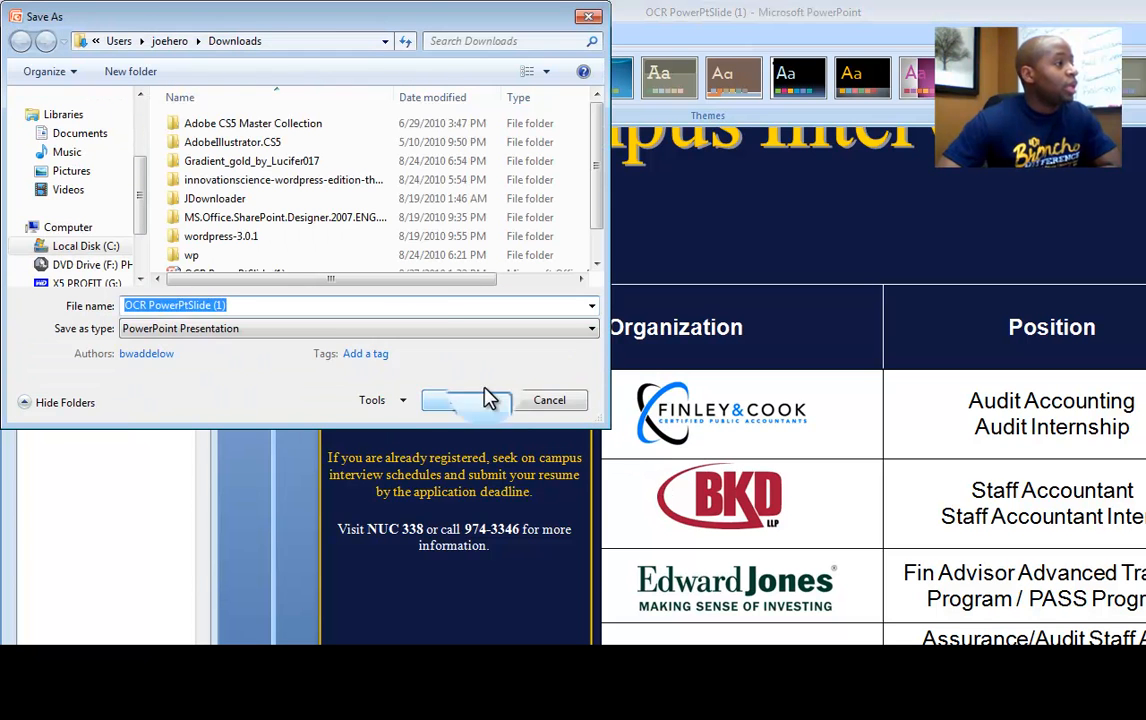
left_click(355, 329)
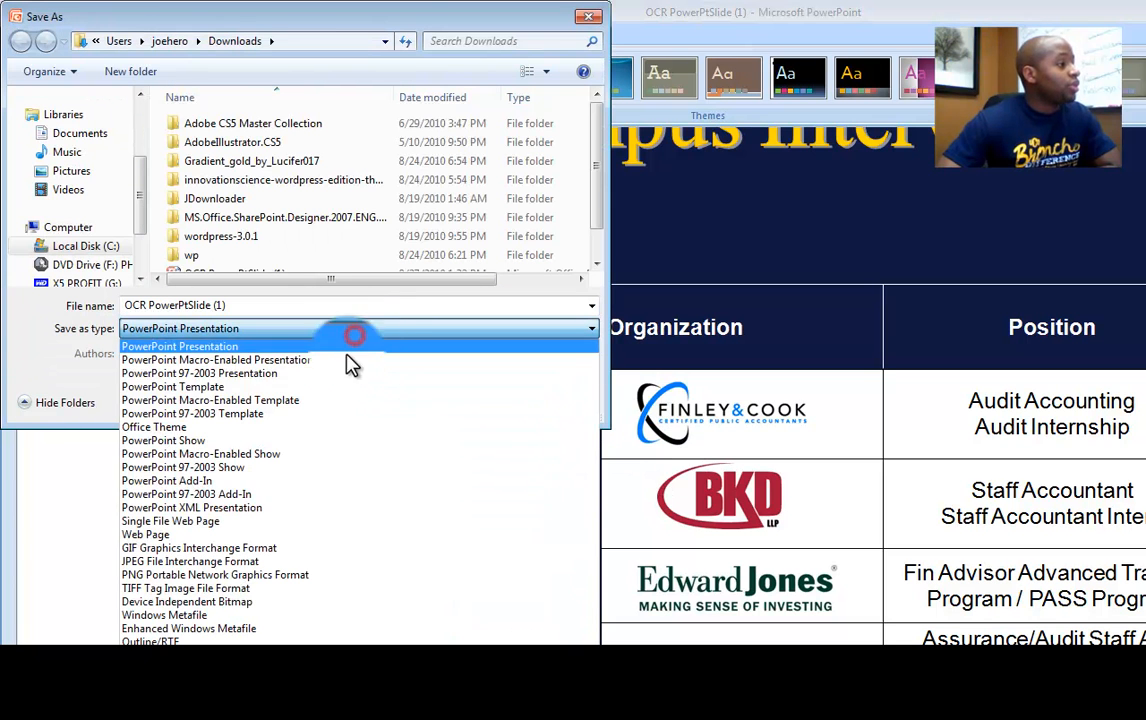
left_click(322, 563)
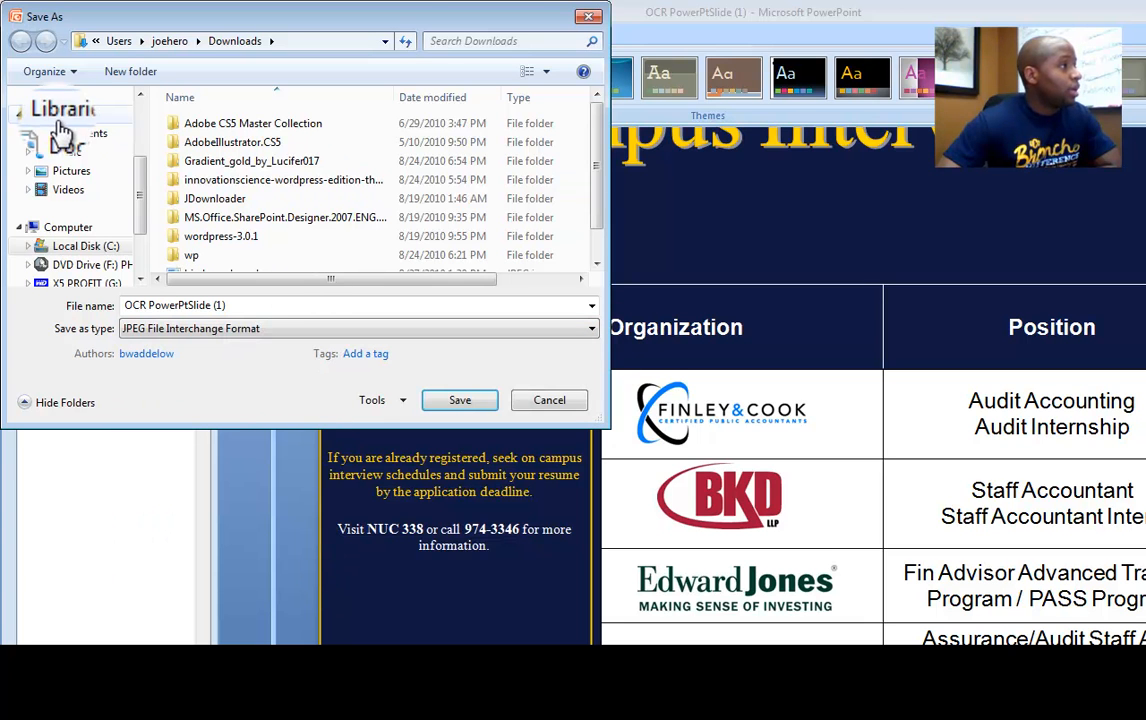
scroll(110, 200, "up", 3)
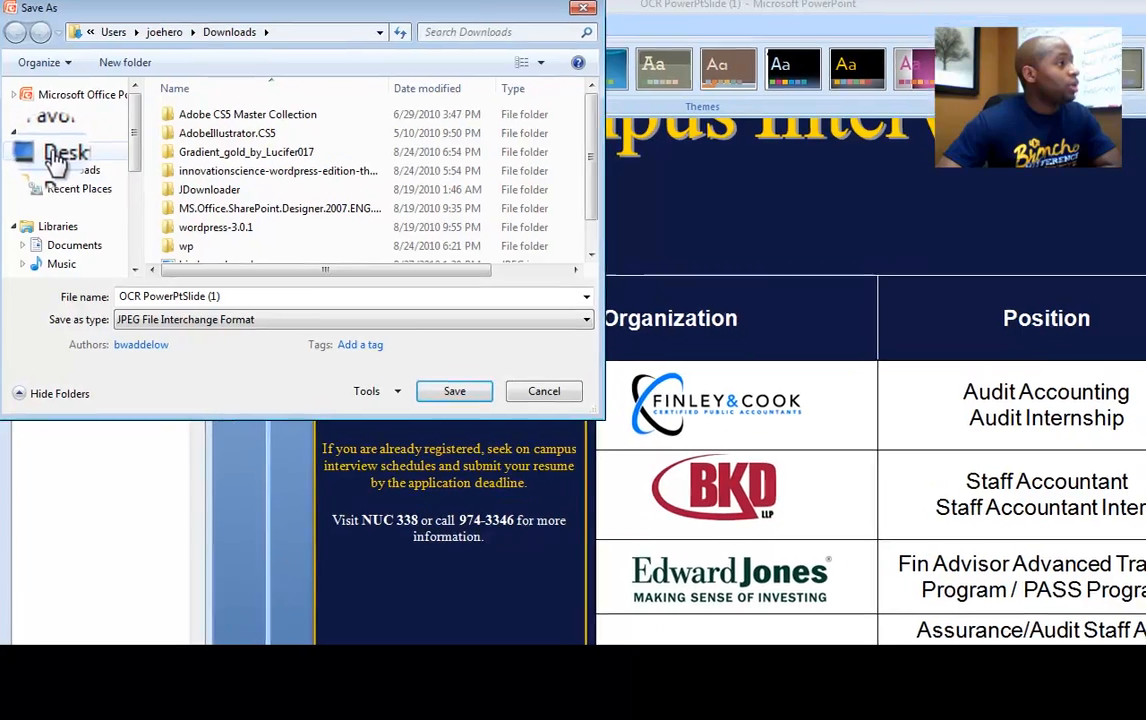
left_click(57, 158)
left_click(454, 391)
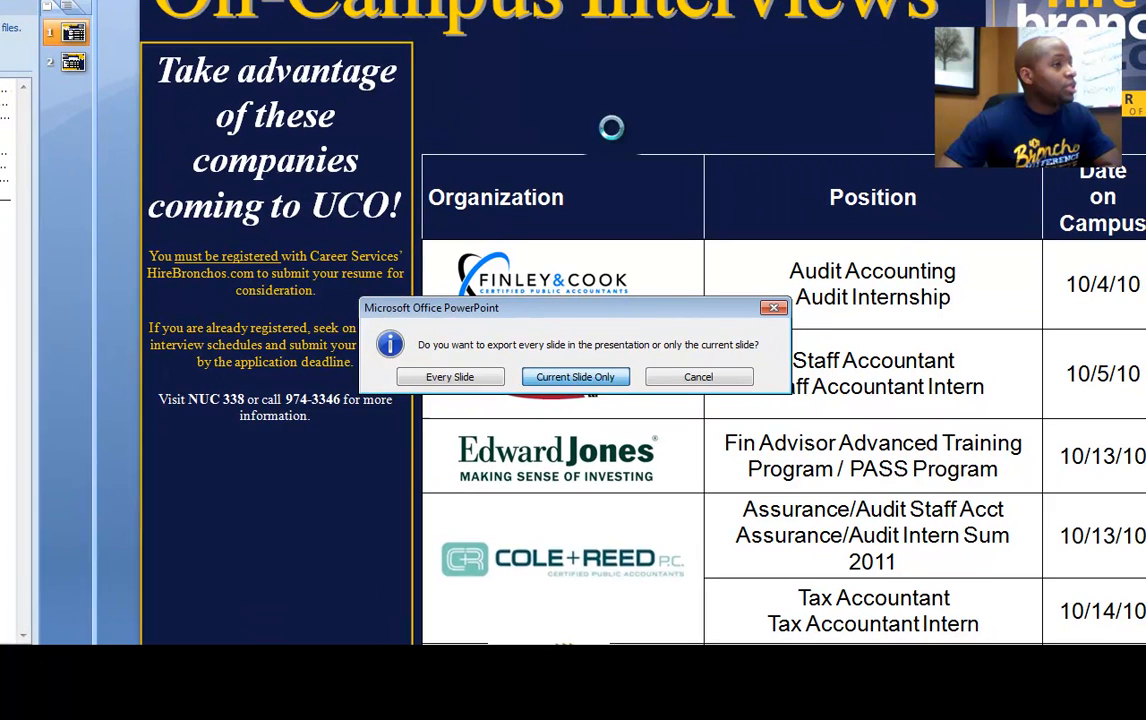
key("Return")
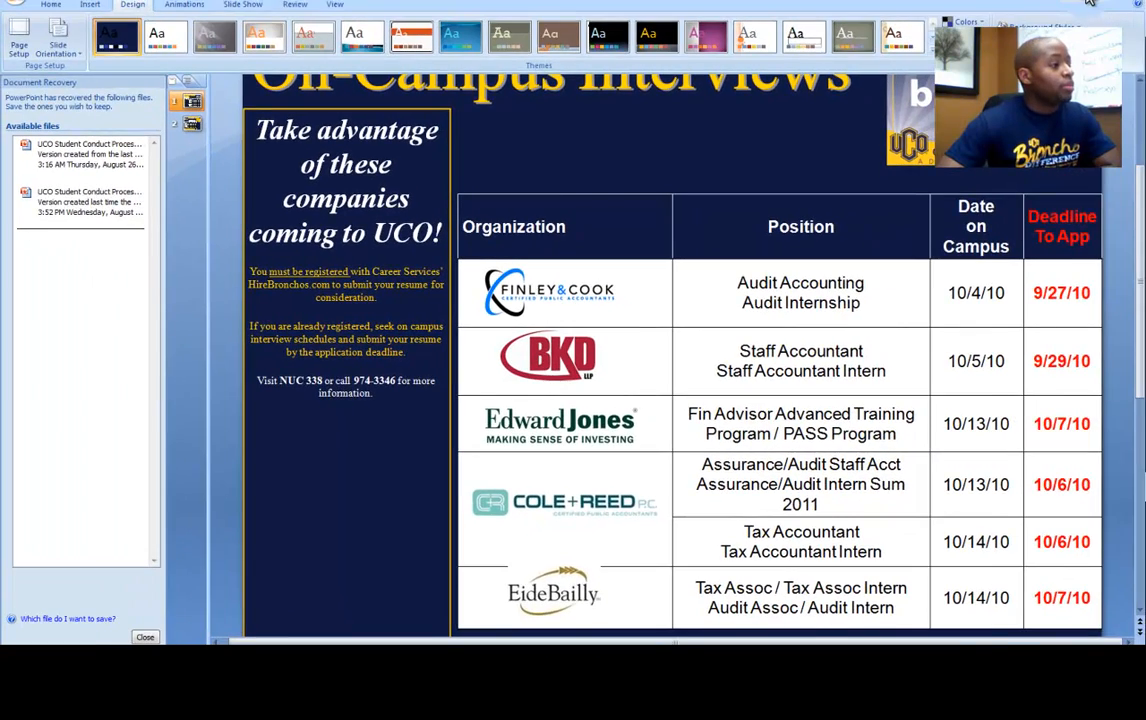
- Go to the desktop, preview the exported OCR PowerPtSlide (1) image and close the preview
left_click(1089, 2)
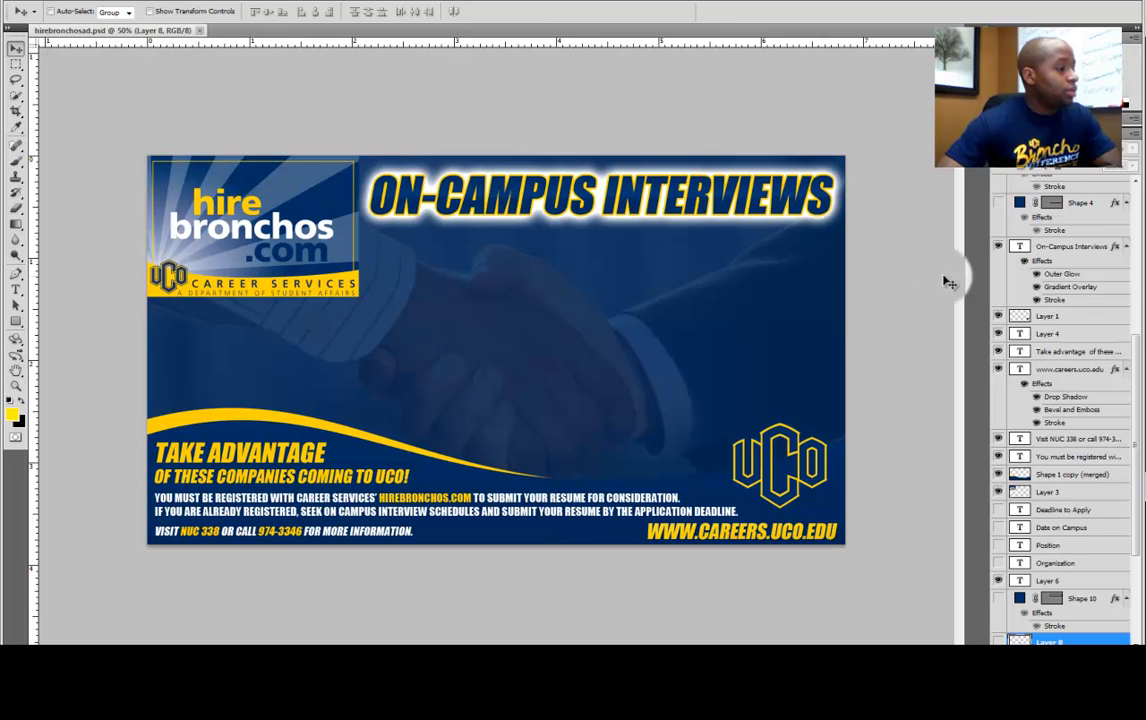
left_click(1089, 3)
left_click(93, 100)
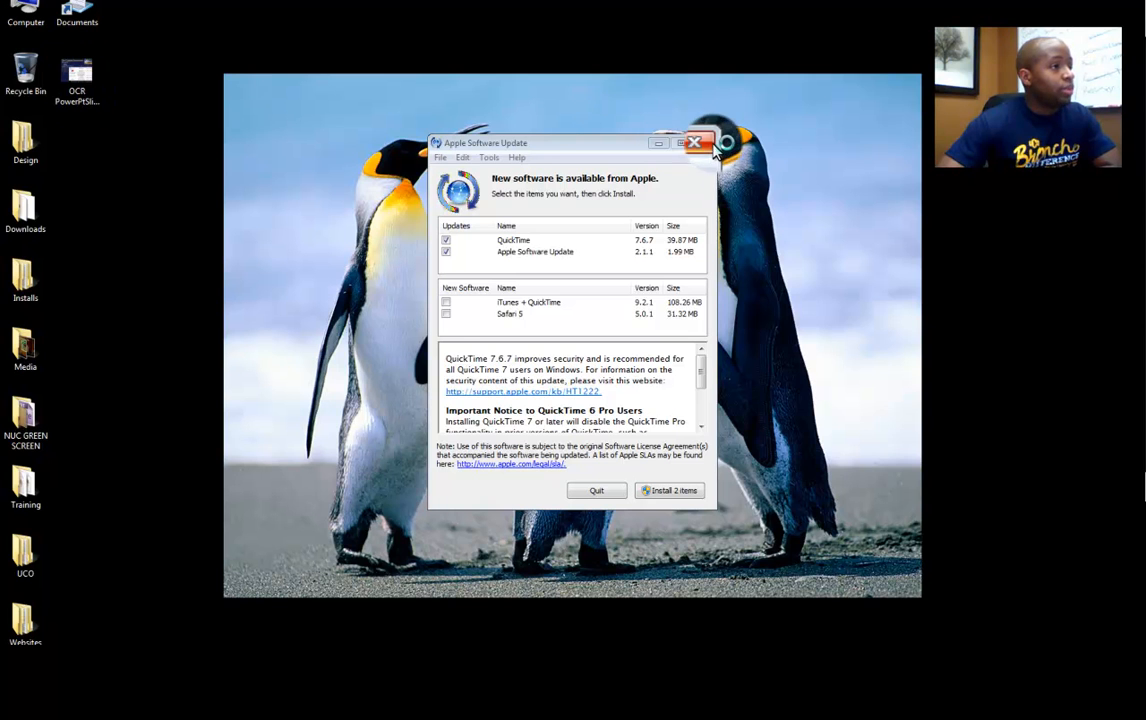
left_click(657, 142)
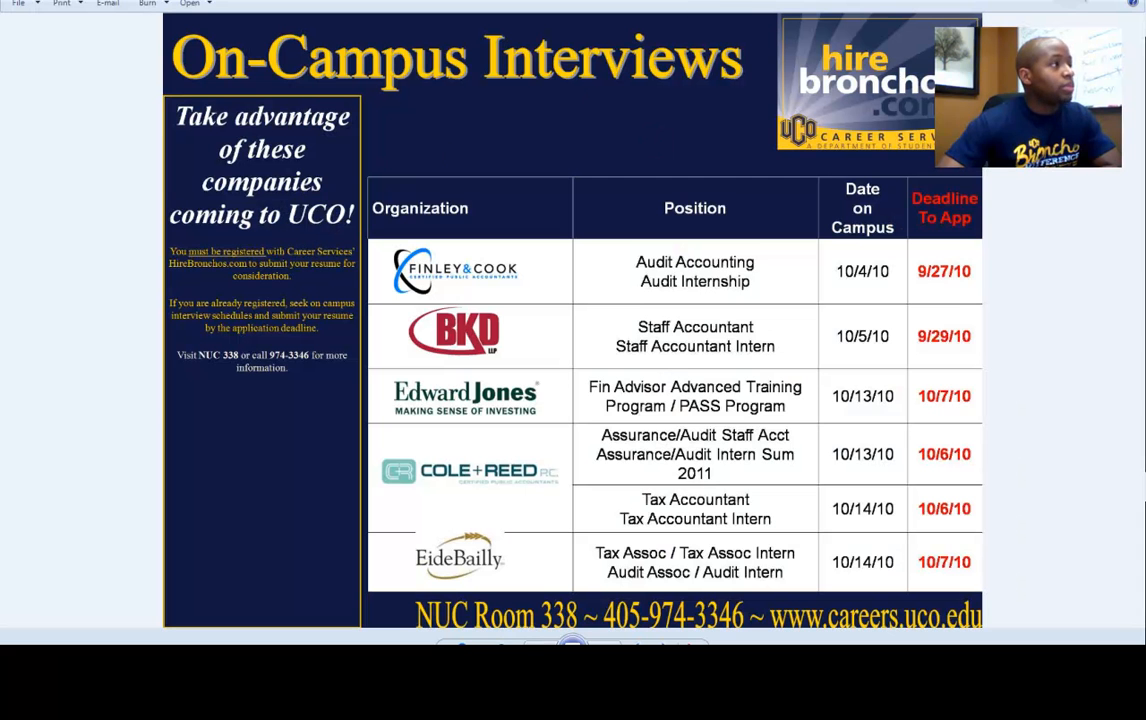
key("alt+F4")
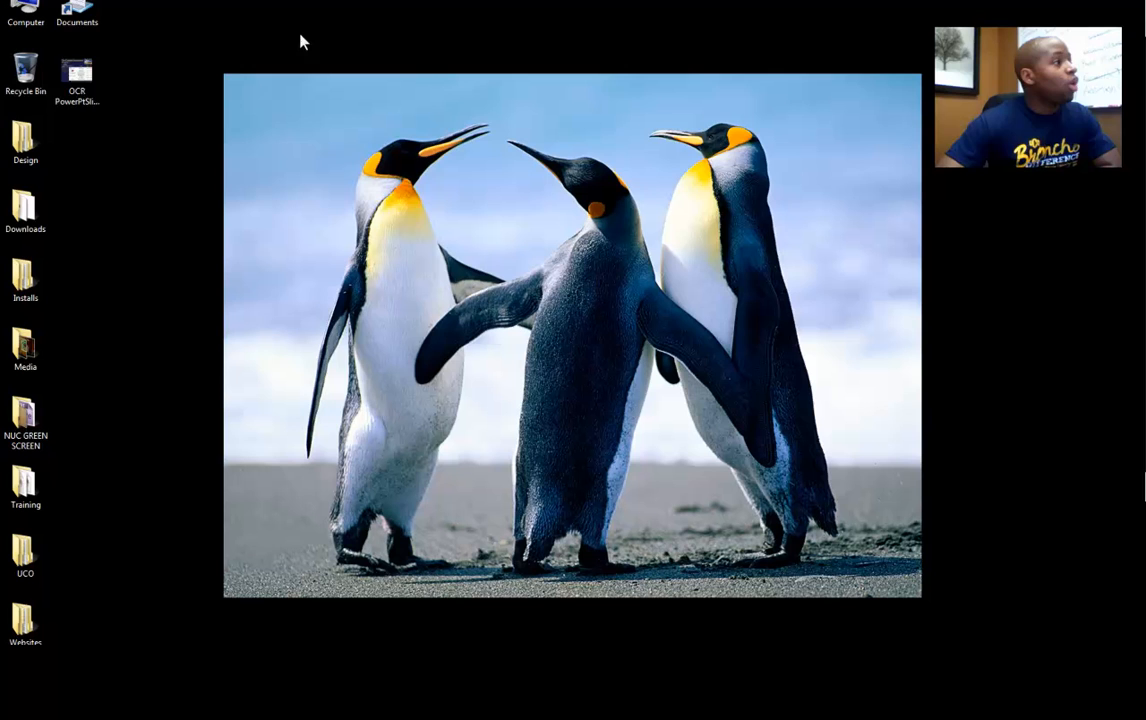
- Open the exported OCR PowerPtSlide (1) image from the desktop in Photoshop
right_click(98, 82)
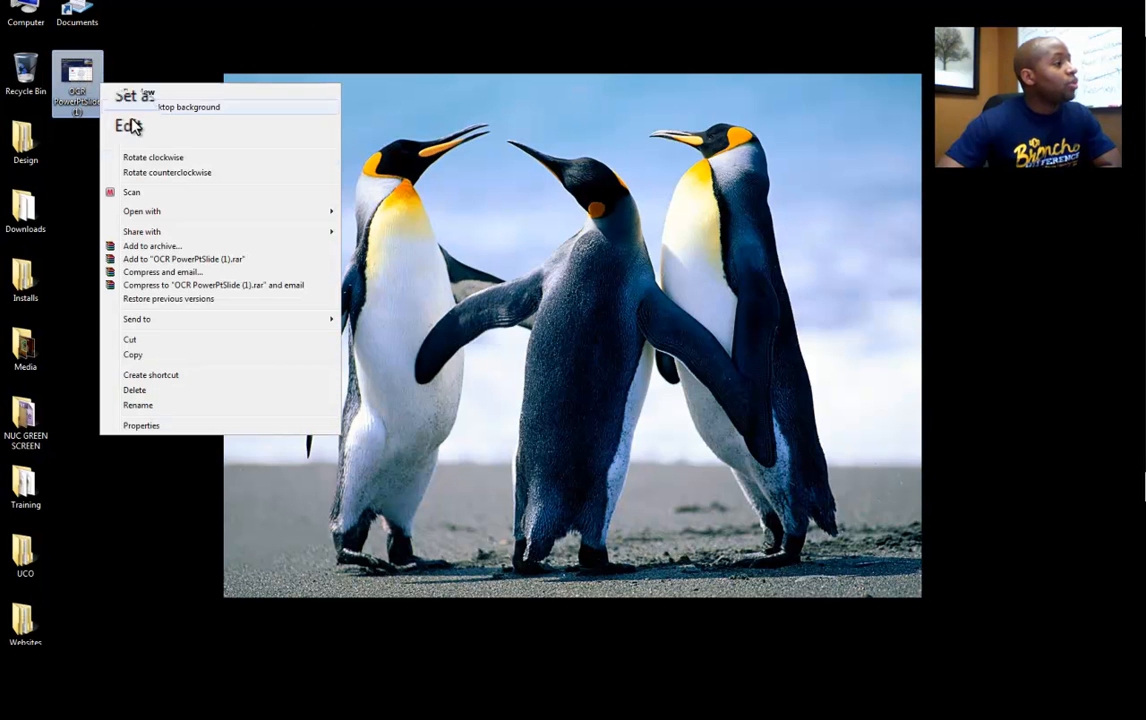
left_click(176, 216)
left_click(456, 228)
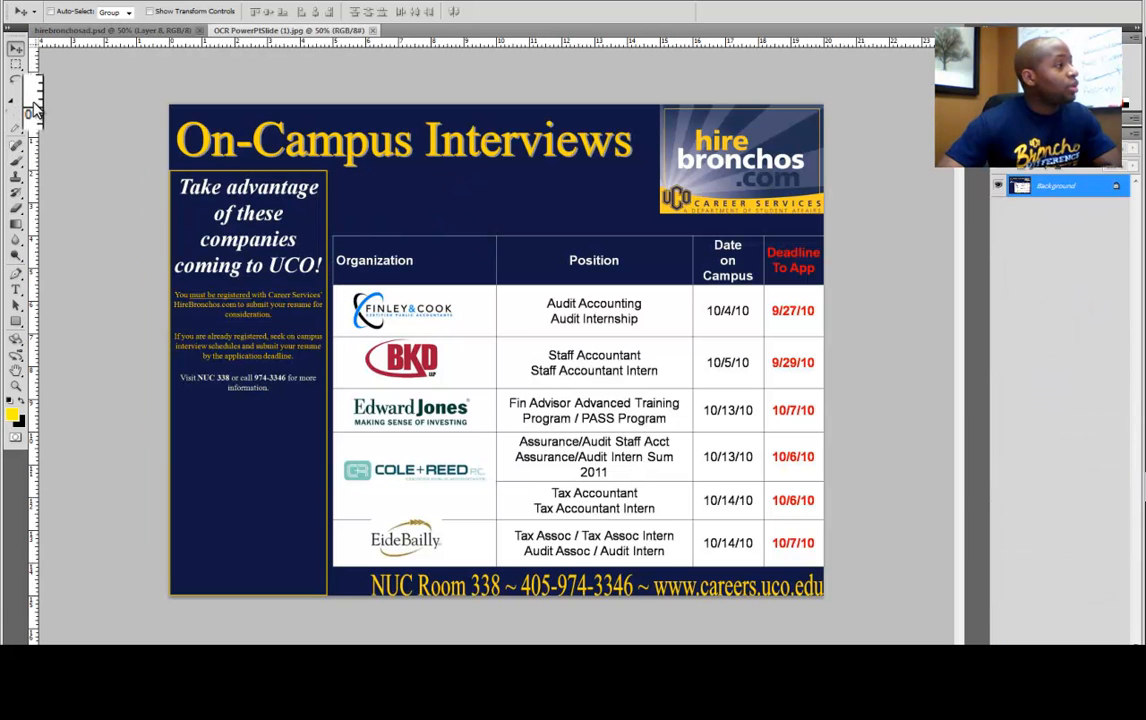
- Crop the slide image to the interview table, from the Organization header row down to the EideBailly row
left_click(12, 105)
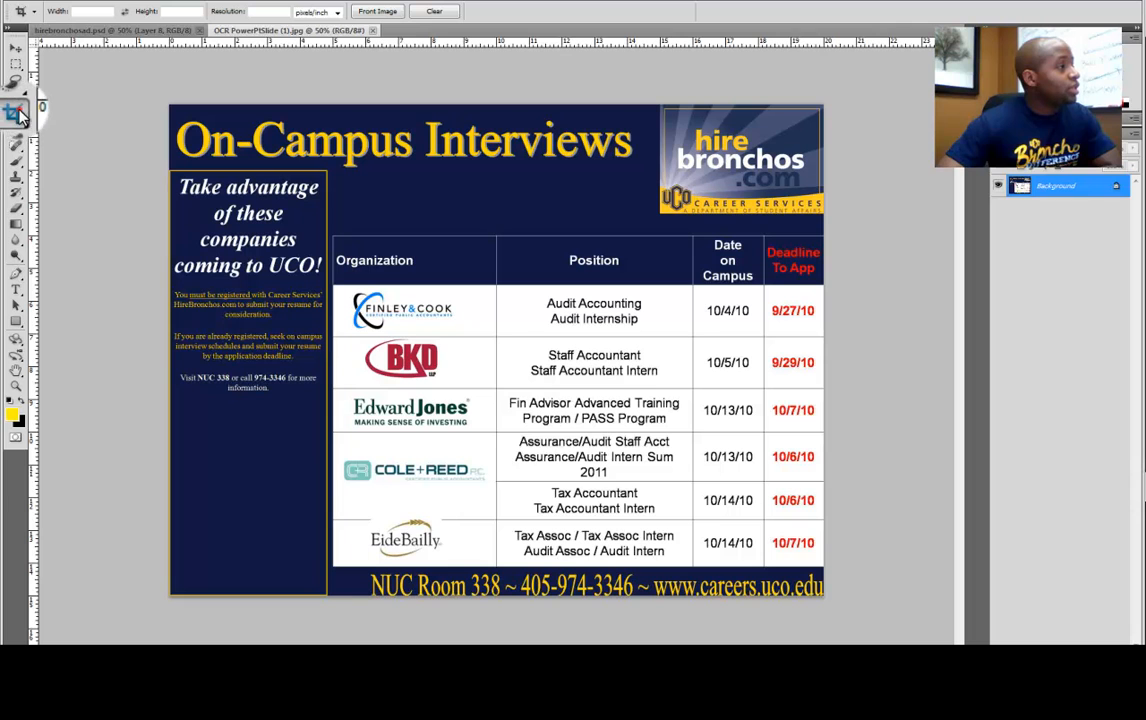
left_click_drag(331, 231, 828, 569)
left_click_drag(576, 230, 577, 236)
left_click_drag(329, 408, 334, 403)
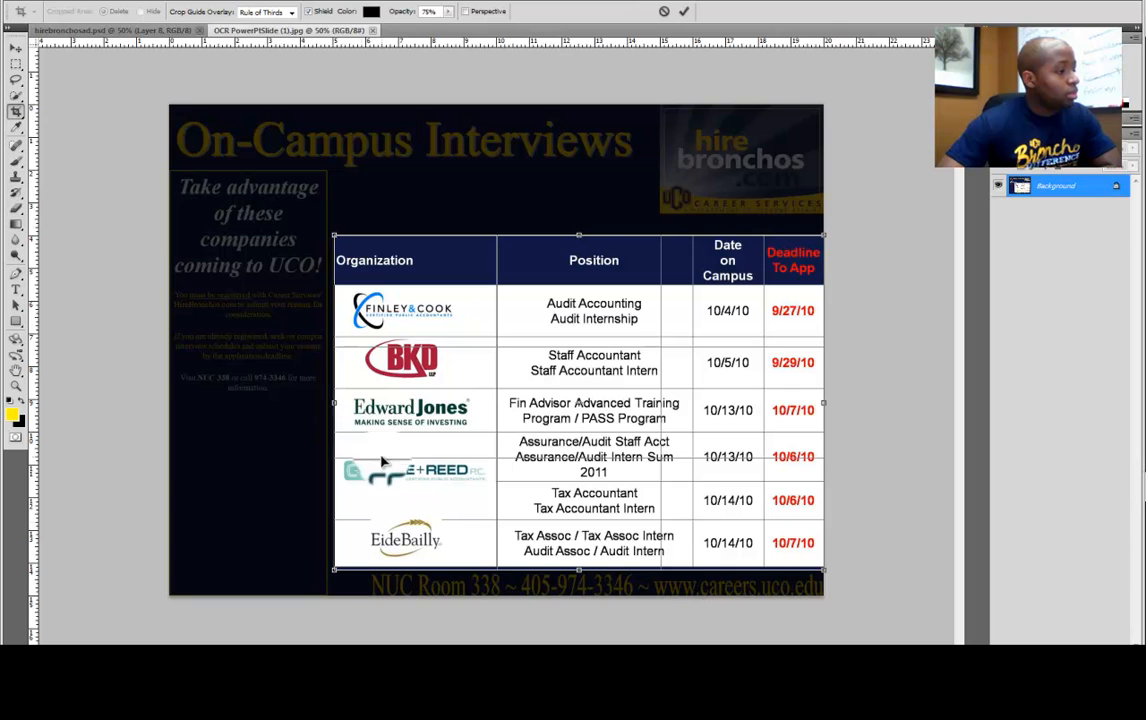
left_click_drag(585, 570, 589, 566)
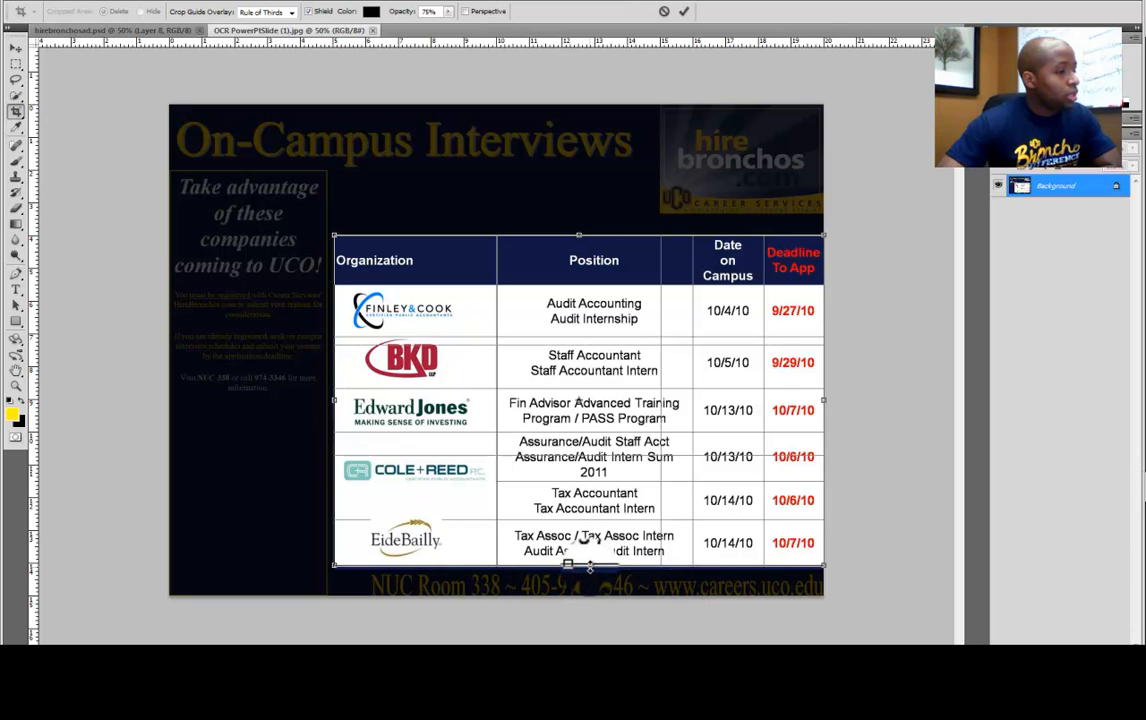
key("Return")
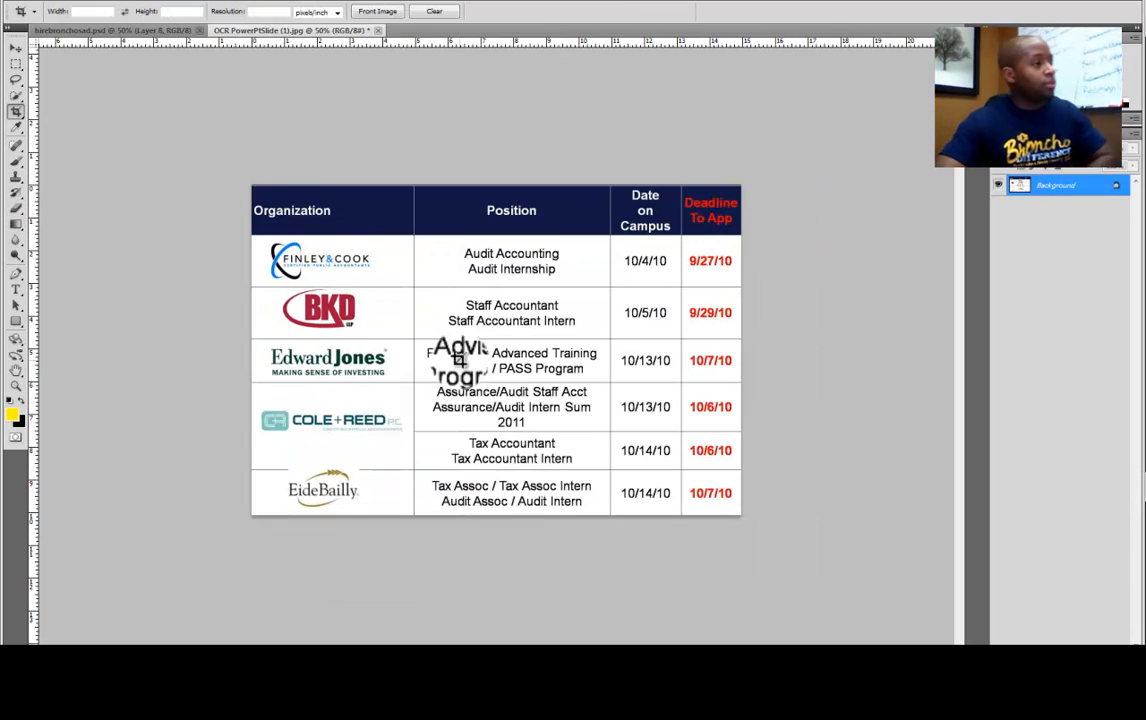
- Crop the table image again to trim the thin leftover strips along its upper and lower edges
left_click_drag(248, 187, 745, 518)
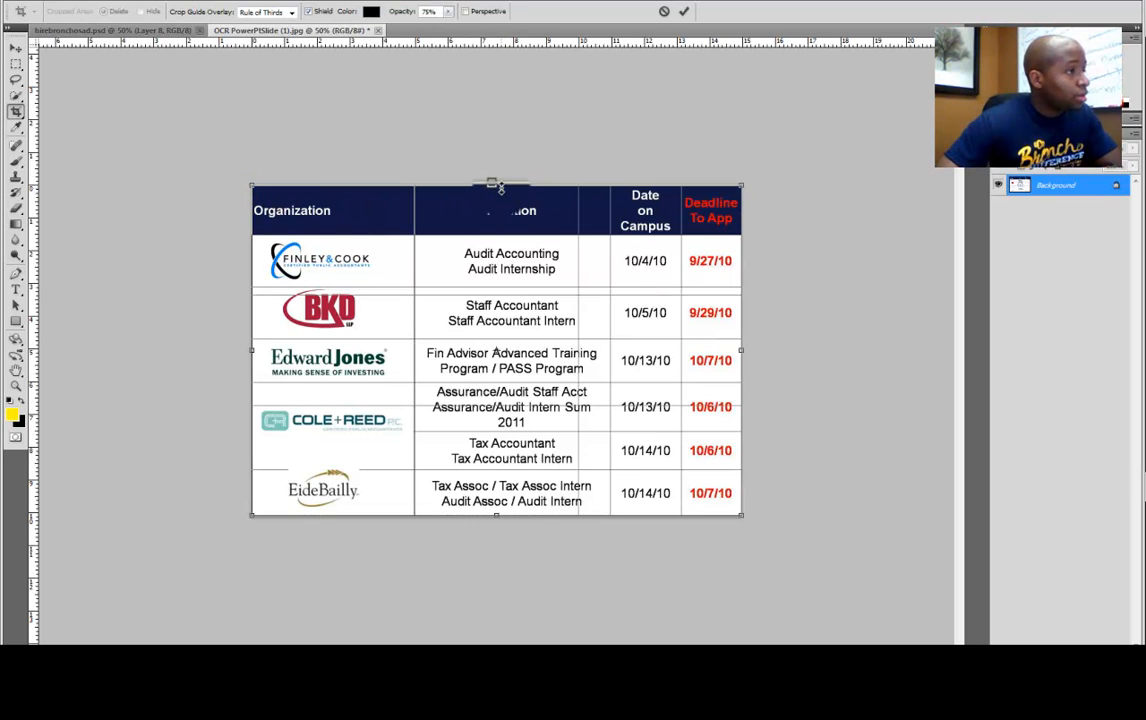
left_click_drag(496, 188, 496, 187)
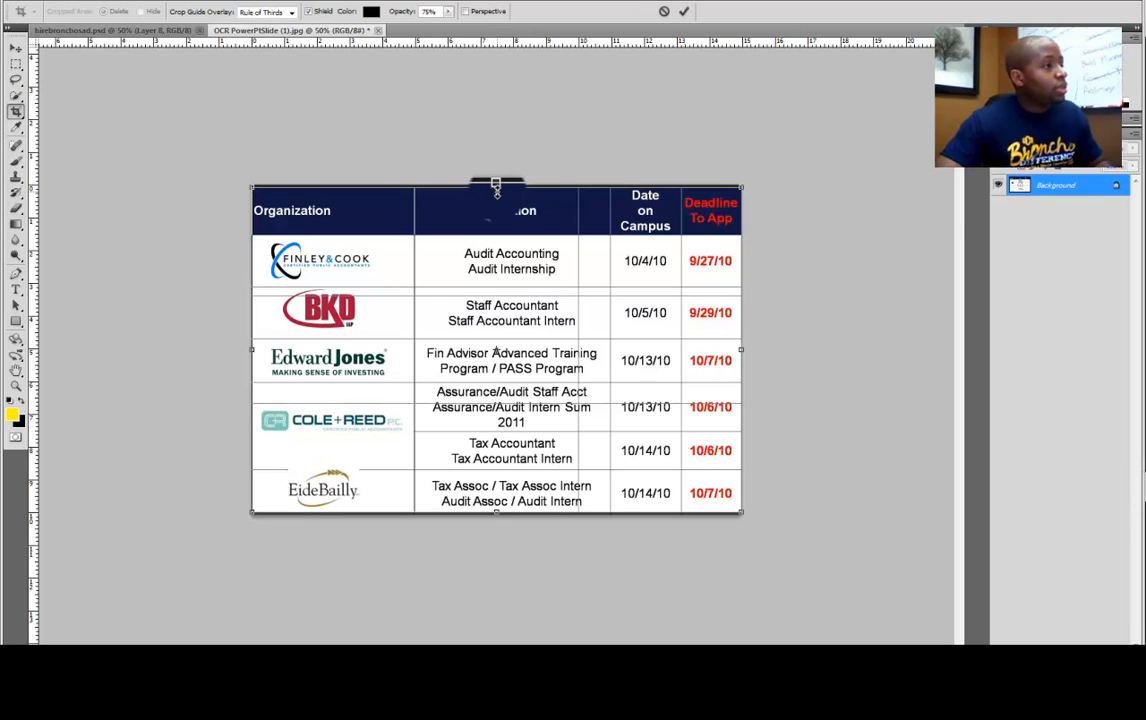
key("Return")
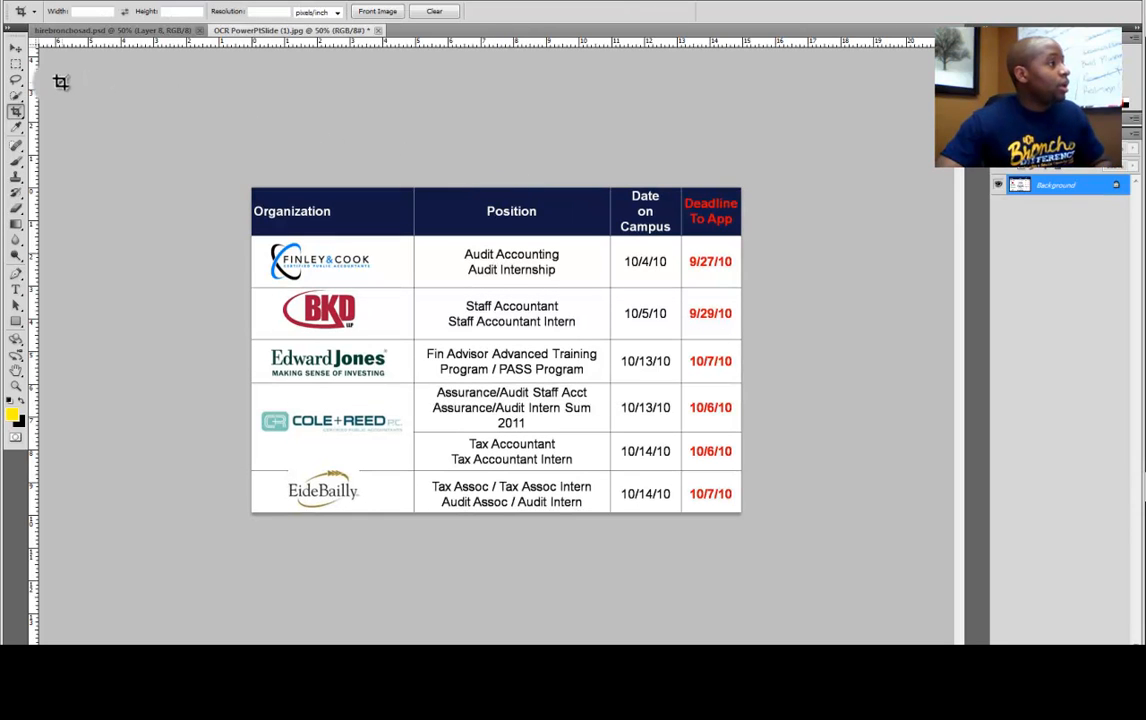
- Move the cropped table into the hirebronchosad.psd ad and place it below the ON-CAMPUS INTERVIEWS title
left_click(16, 48)
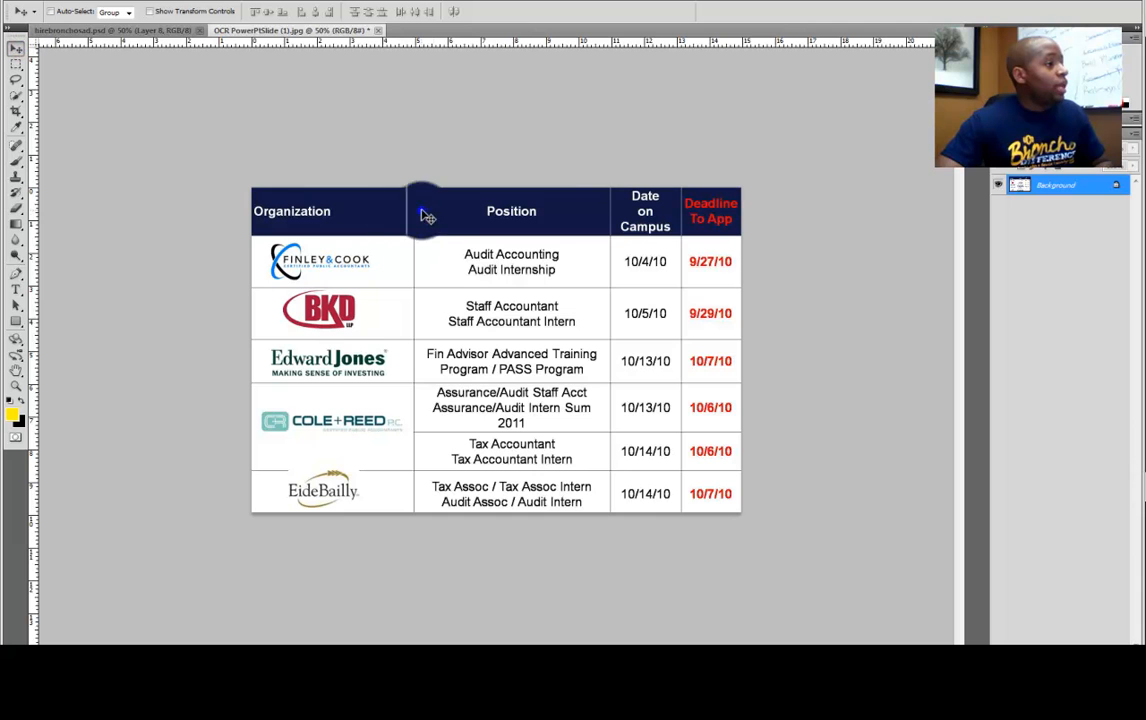
mouse_move(180, 87)
left_mouse_down()
mouse_move(152, 40)
mouse_move(555, 346)
mouse_move(578, 293)
mouse_move(563, 284)
left_mouse_up()
right_click(563, 284)
left_click(592, 293)
right_click(588, 286)
left_click(613, 297)
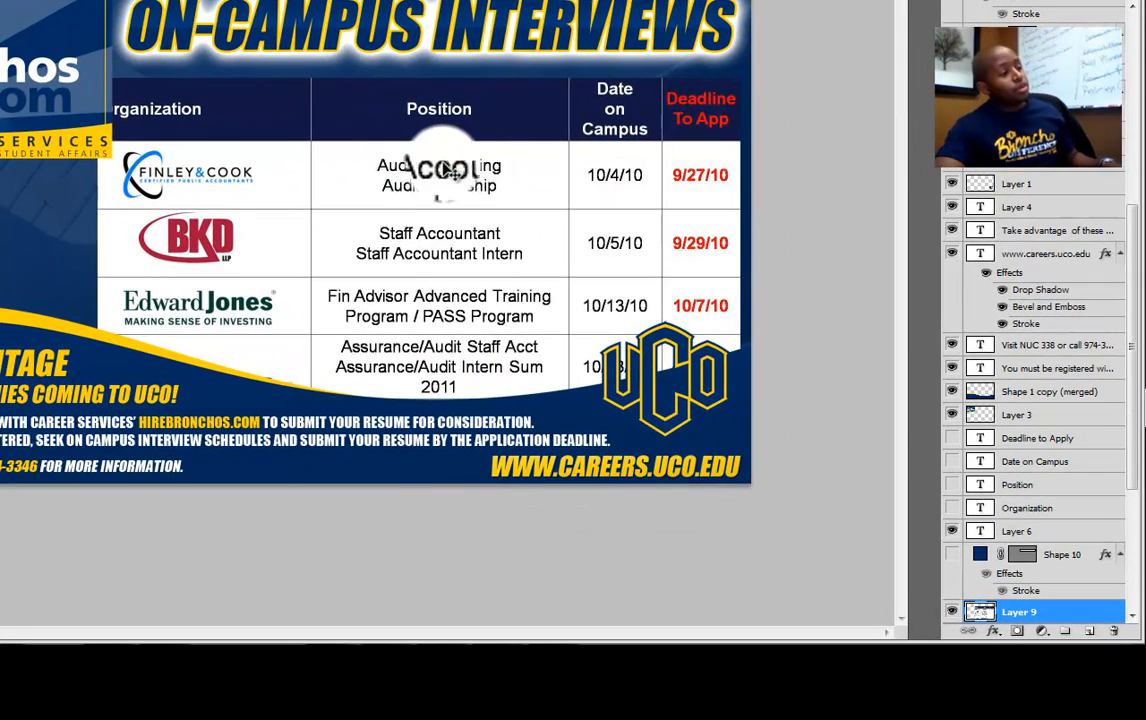
- Scale down the table layer with Free Transform so all its rows fit between the title and the yellow curve, near the ad's right edge
right_click(411, 123)
left_click(440, 140)
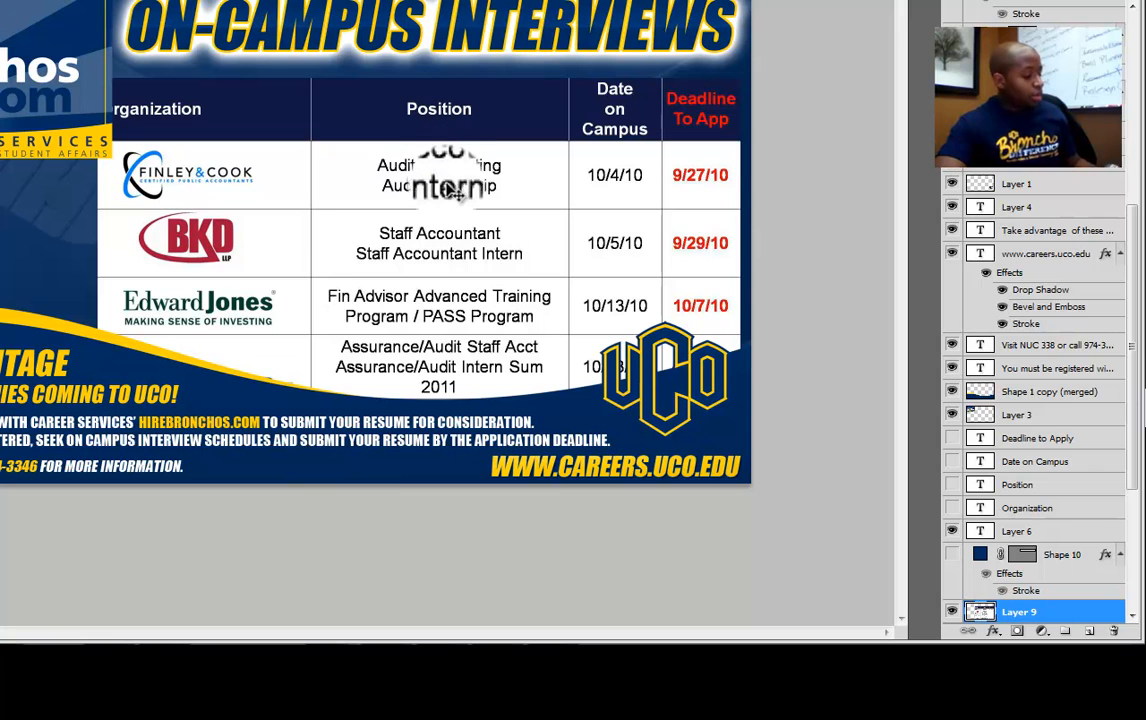
key("ctrl+t")
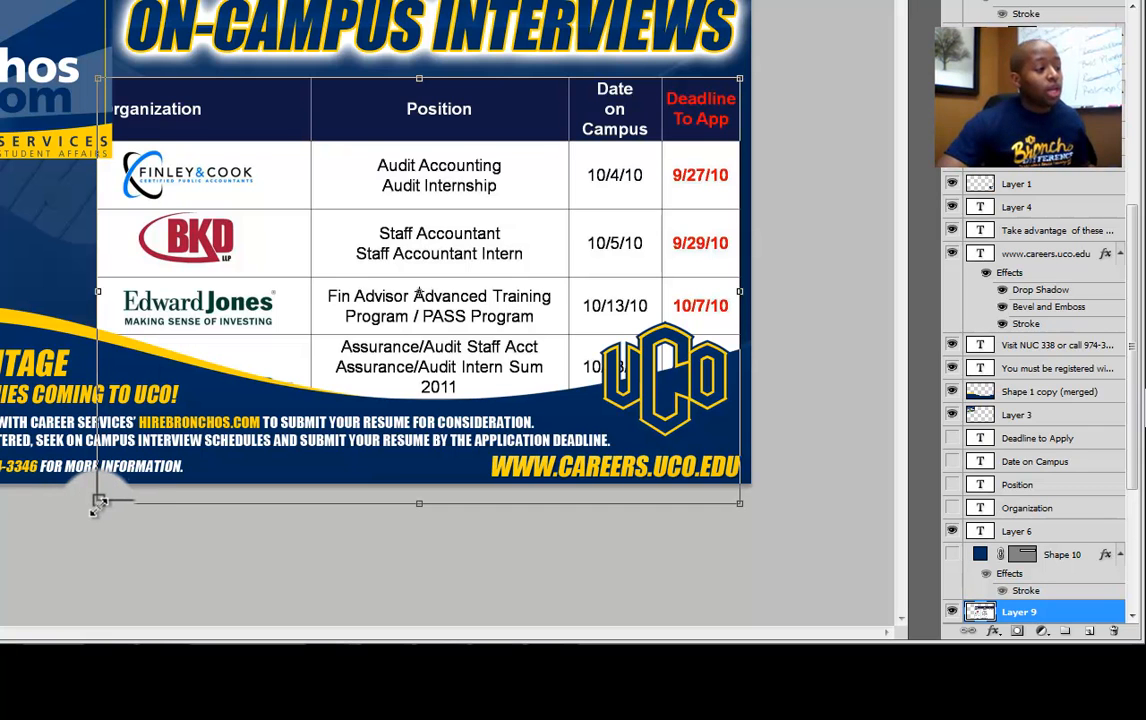
left_click_drag(100, 503, 223, 242)
left_click_drag(307, 80, 284, 83)
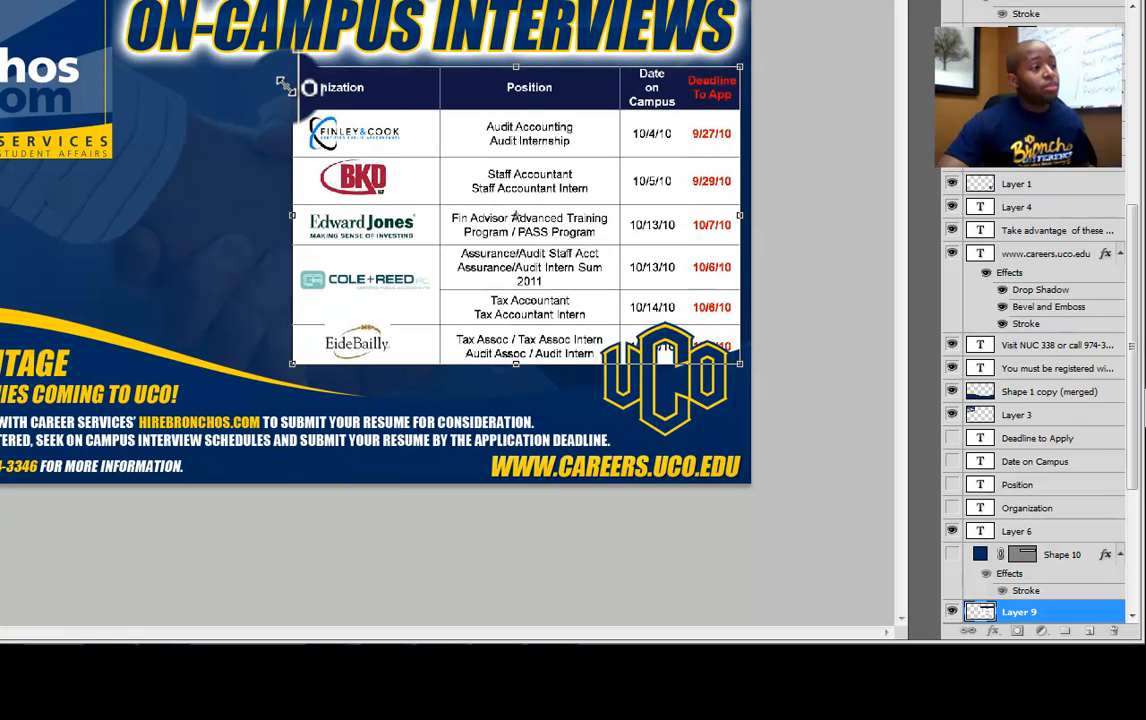
mouse_move(378, 99)
left_mouse_down()
mouse_move(340, 100)
mouse_move(371, 98)
left_mouse_up()
key("Return")
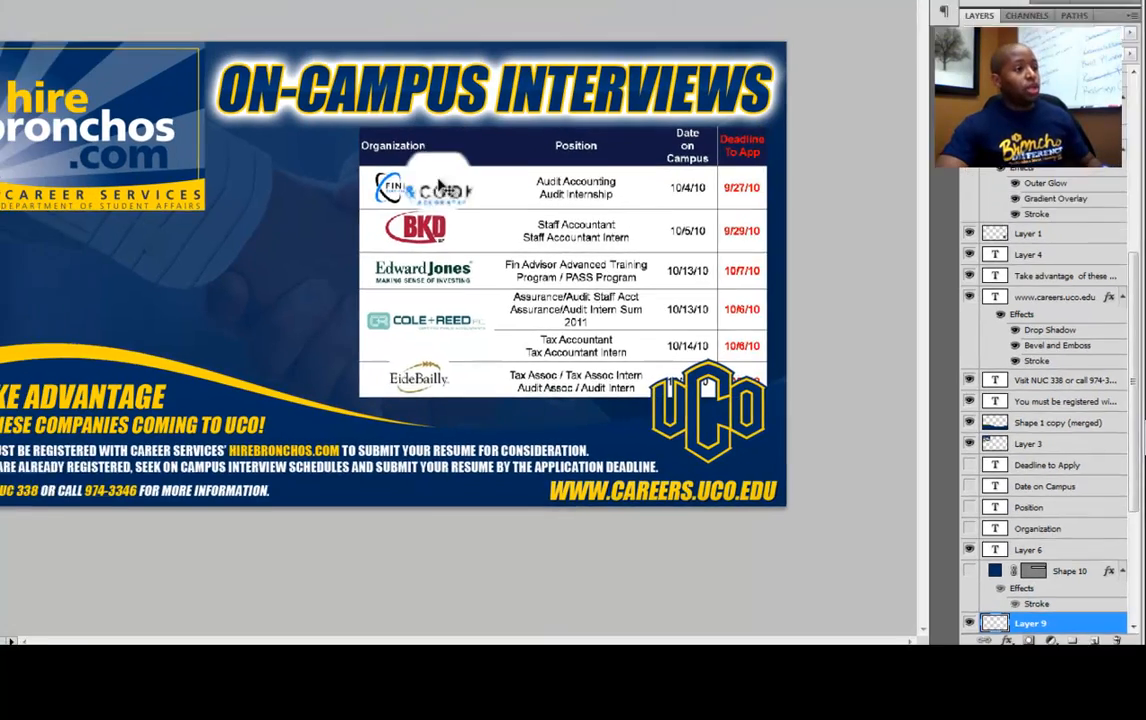
- Scale the UCO logo layer down to about 55% with Free Transform, keeping it in the ad's lower right corner clear of the table
right_click(474, 146)
left_click(520, 246)
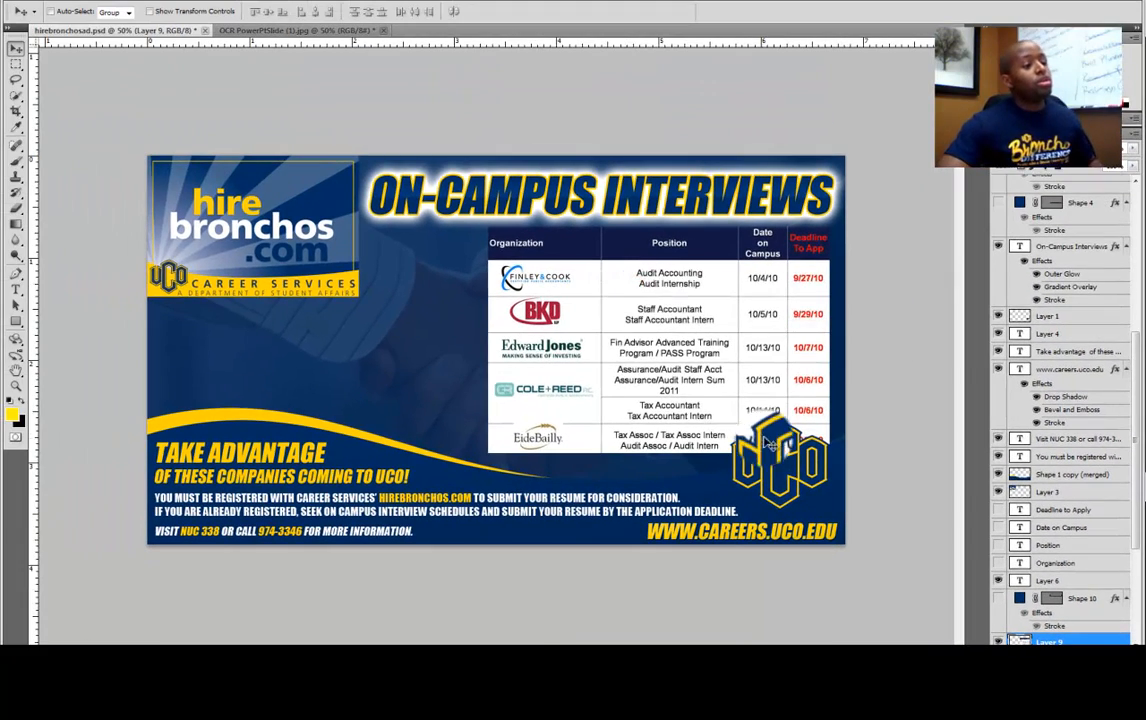
right_click(780, 438)
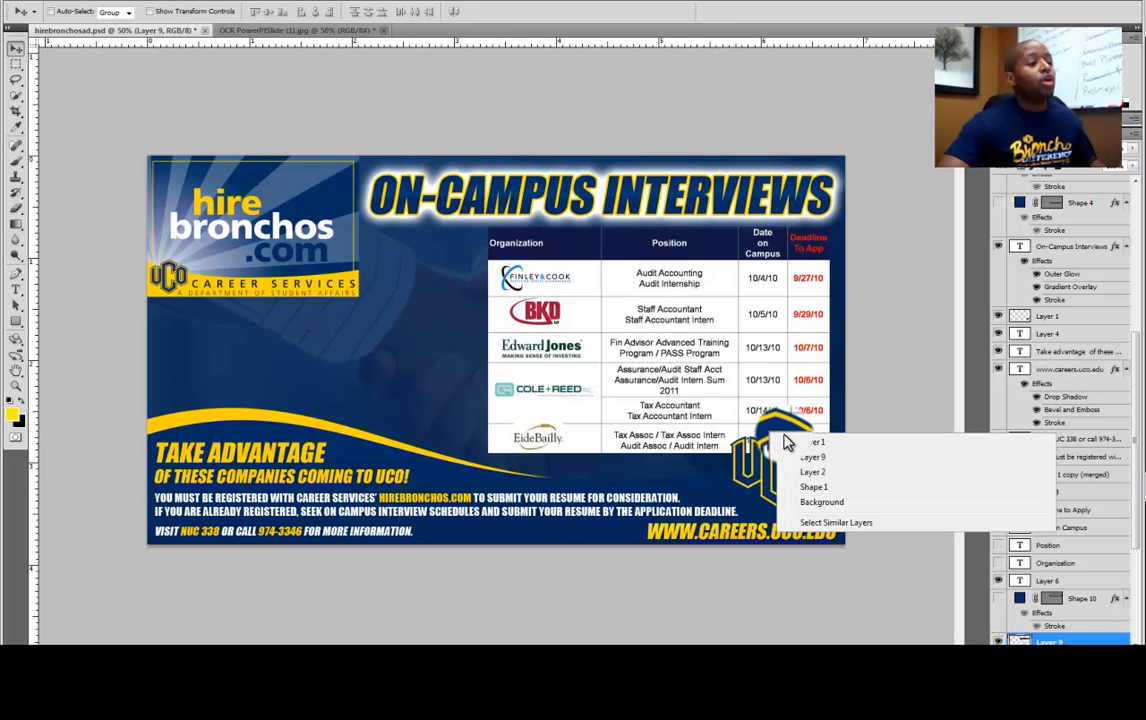
left_click(791, 443)
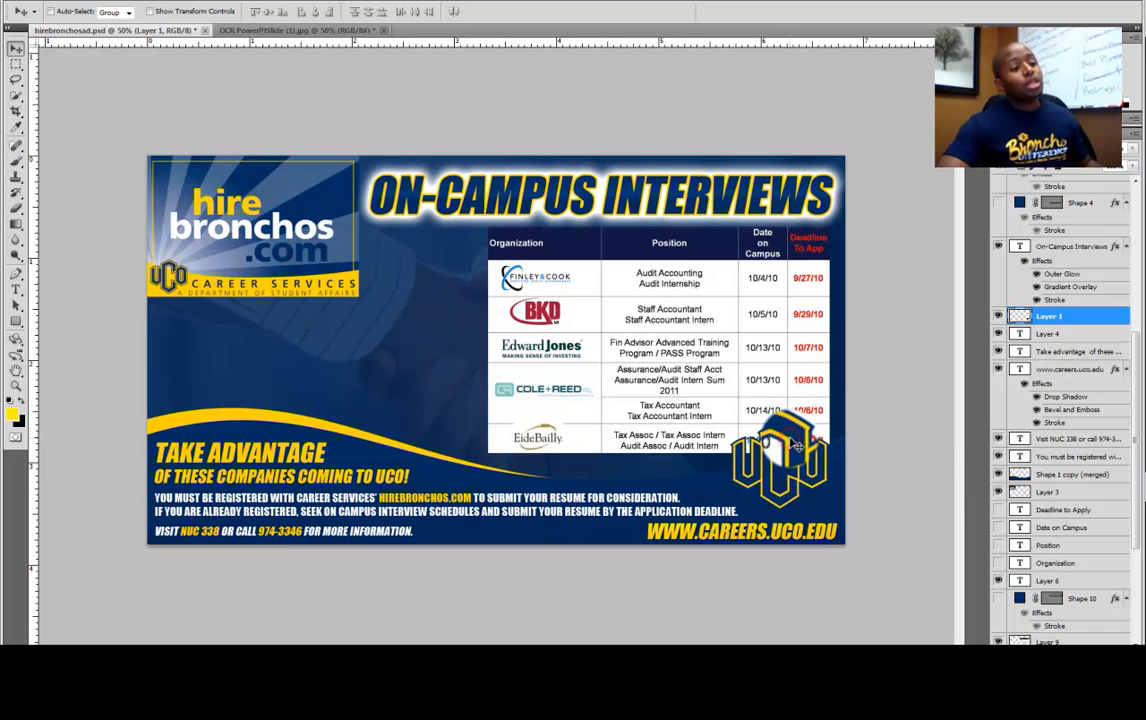
key("ctrl+t")
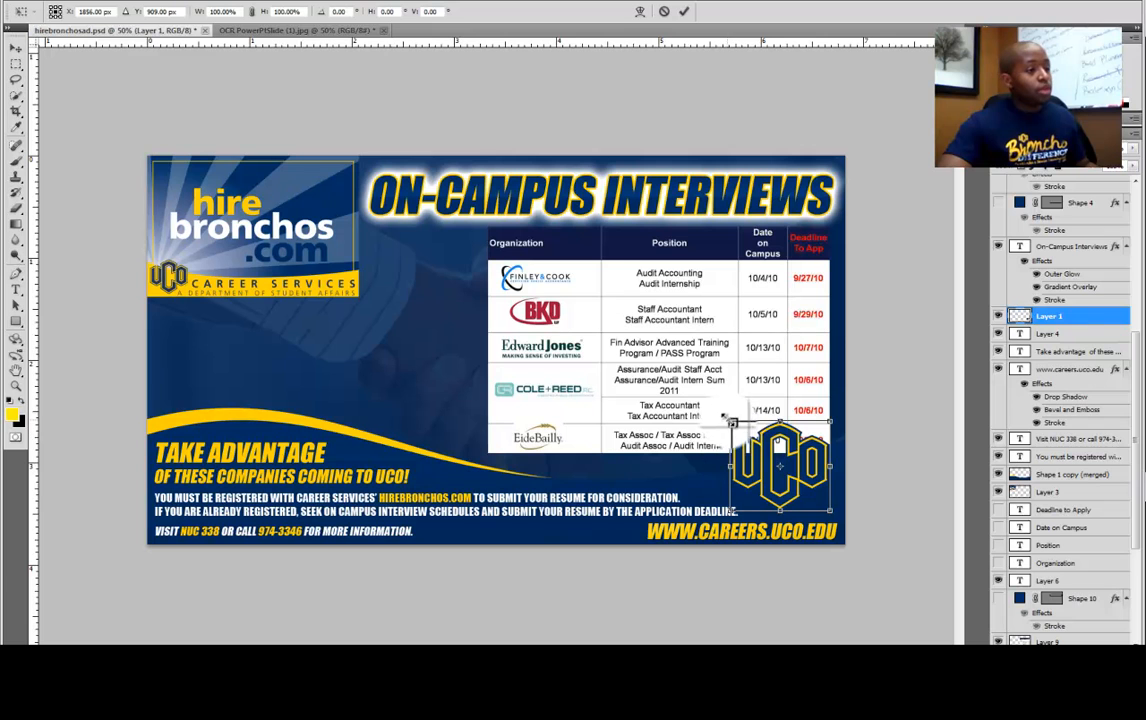
left_click_drag(727, 420, 773, 456)
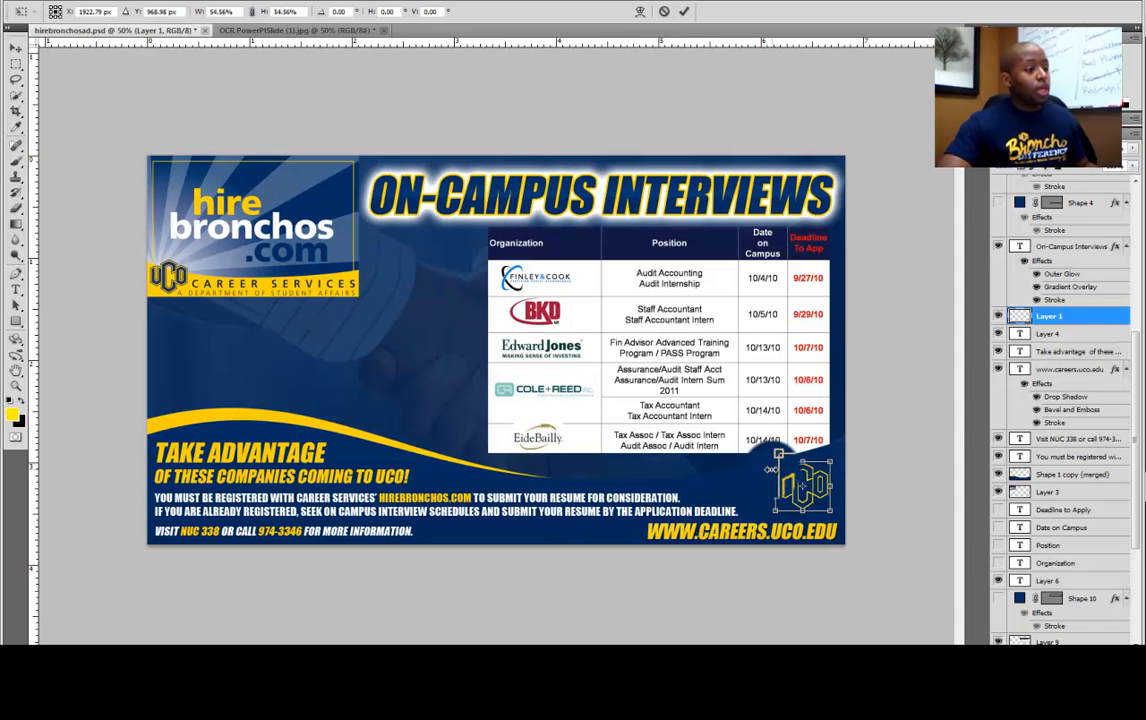
key("Return")
- Scale the interview table layer proportionally to about 96% with Free Transform, keeping its upper left corner in place
right_click(714, 371)
left_click(741, 377)
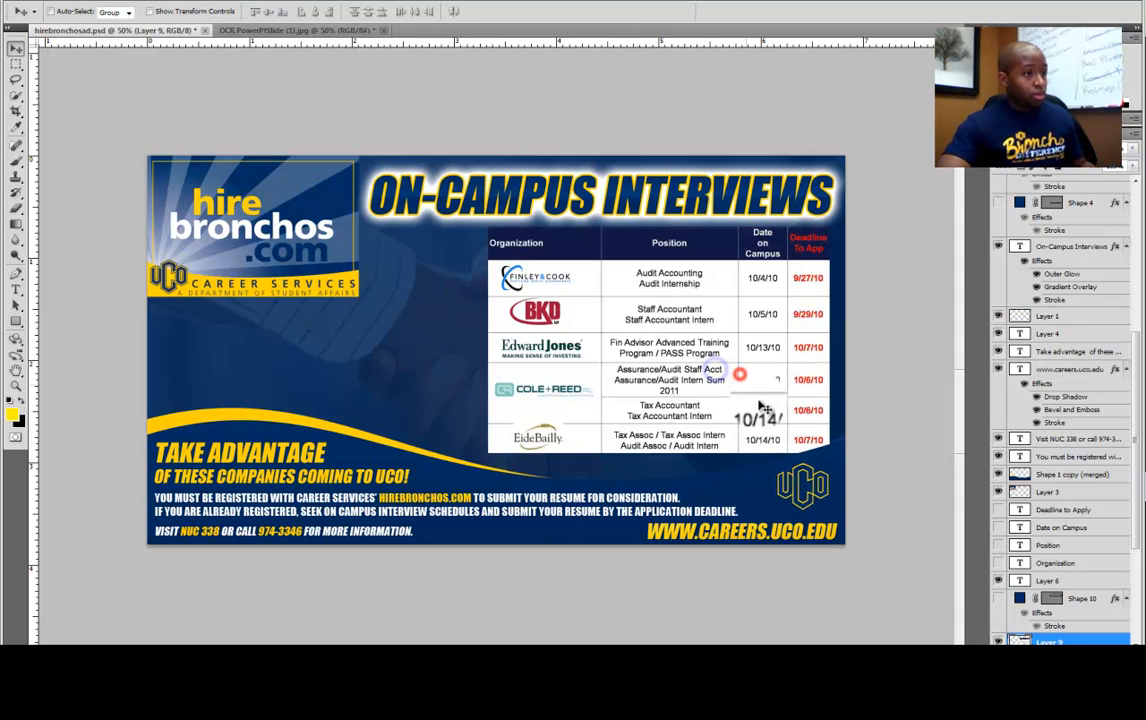
key("ctrl+t")
left_click_drag(828, 476, 816, 446)
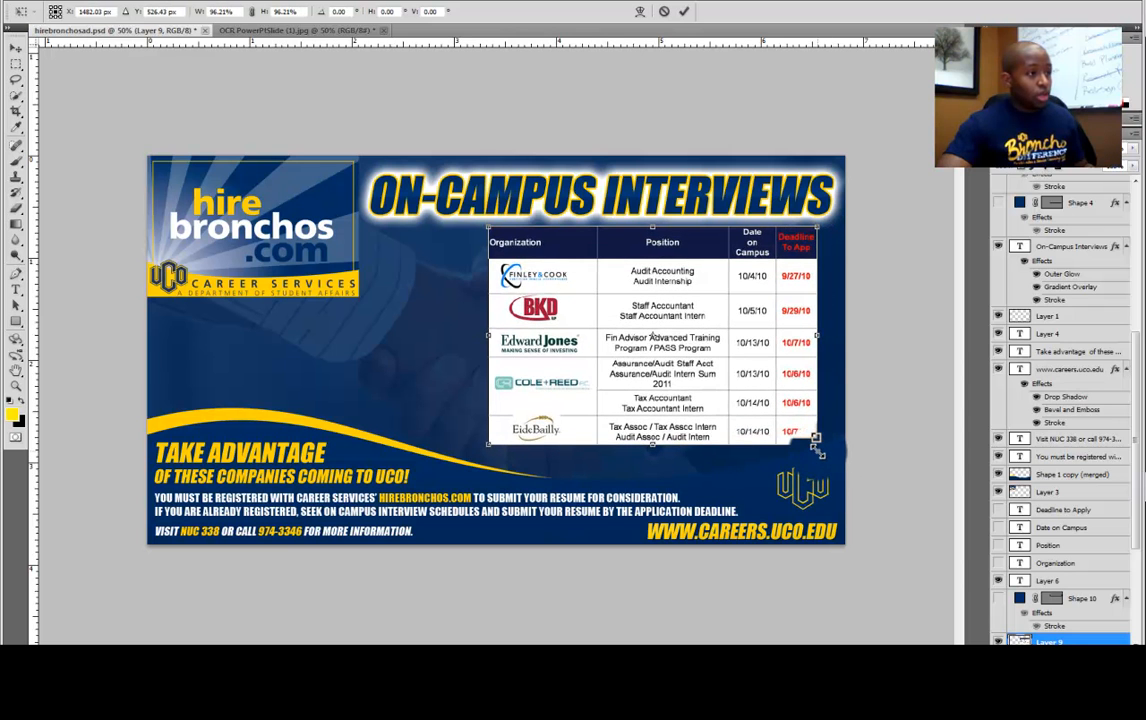
key("Return")
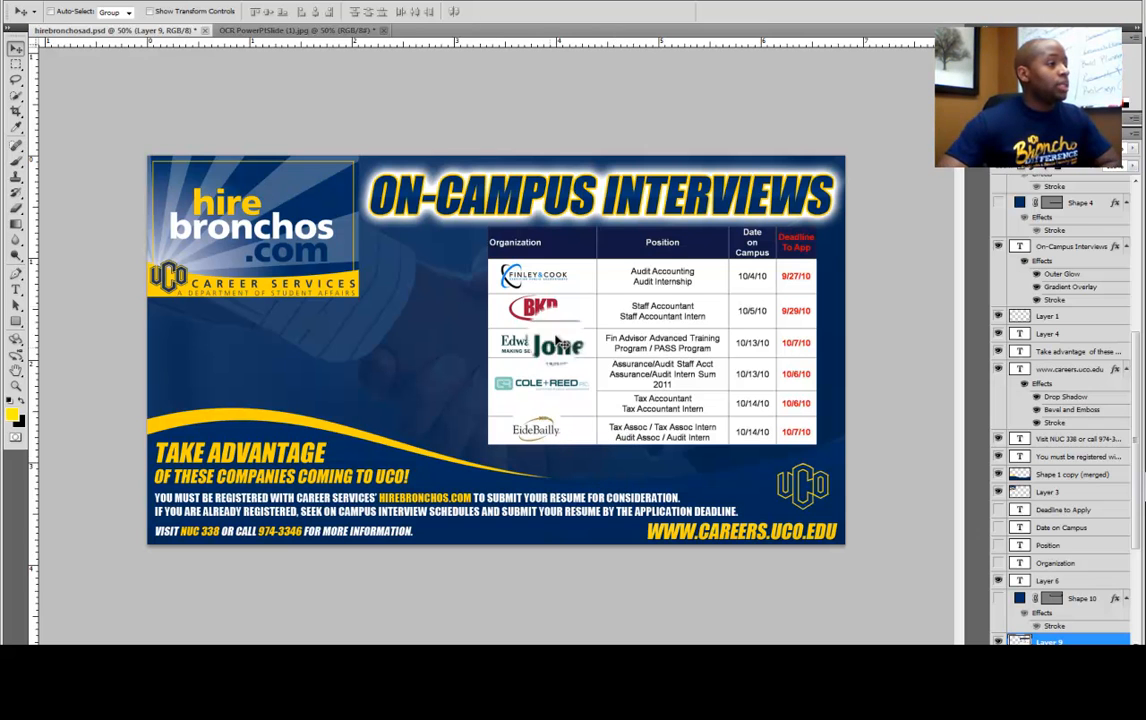
right_click(600, 258)
key("Escape")
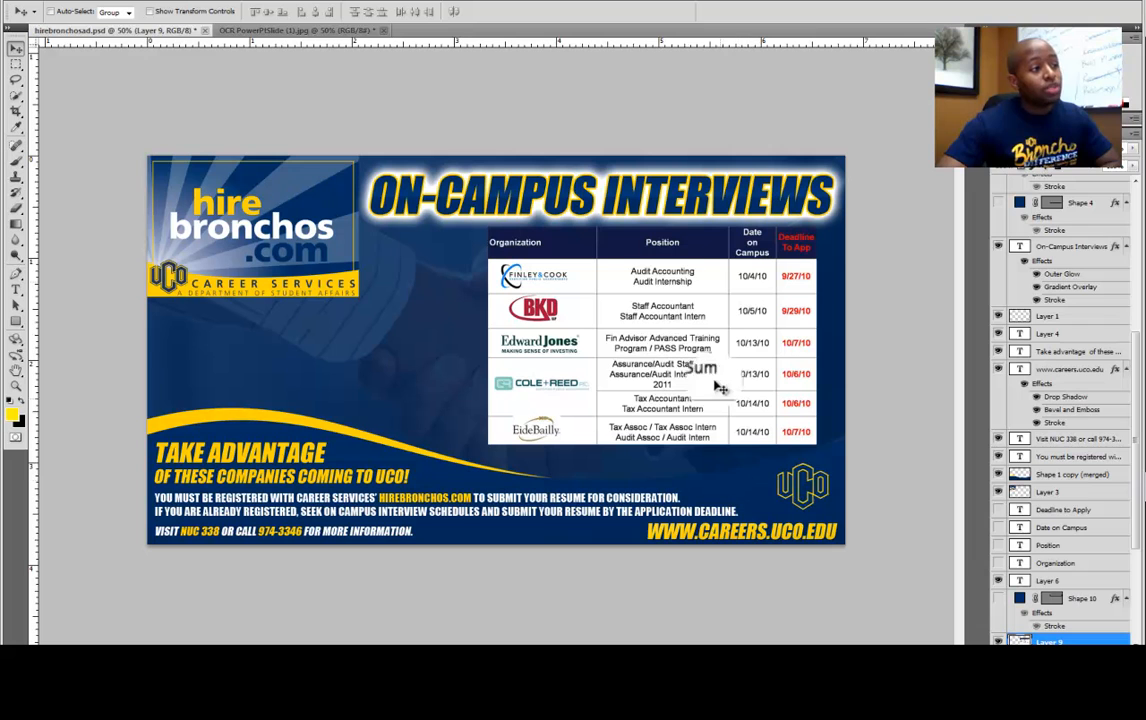
- Set the foreground color to the dark navy of the table's header row and make the table layer active
right_click(735, 488)
left_click(775, 495)
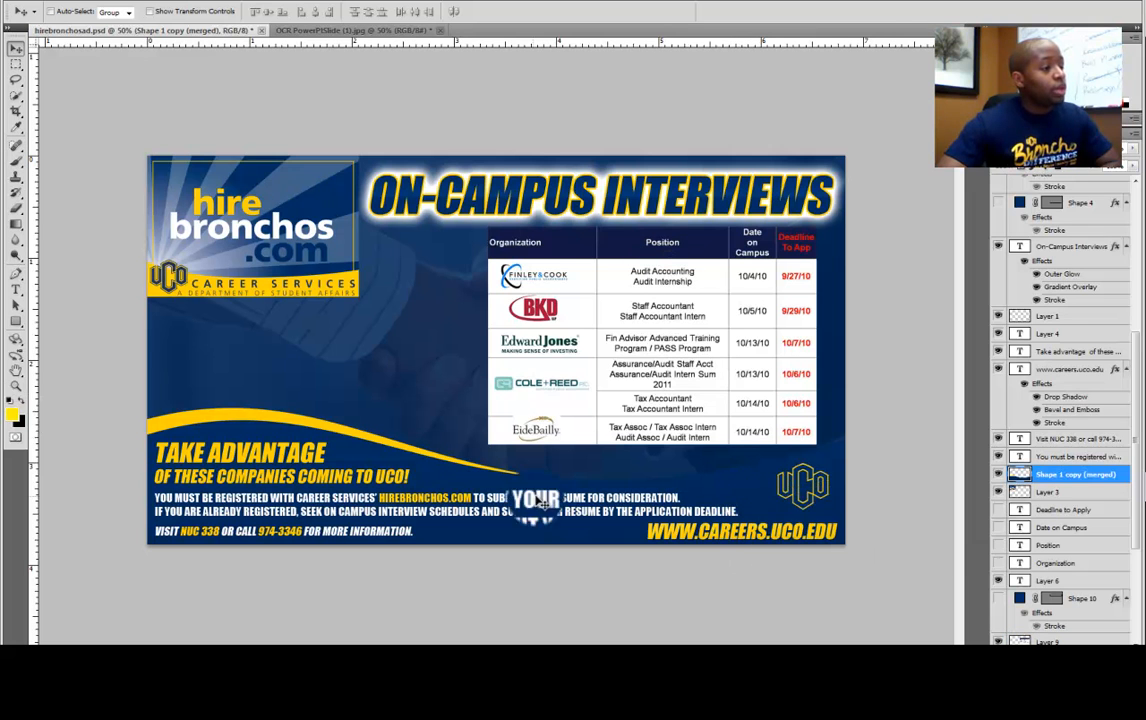
right_click(763, 493)
left_click(775, 494)
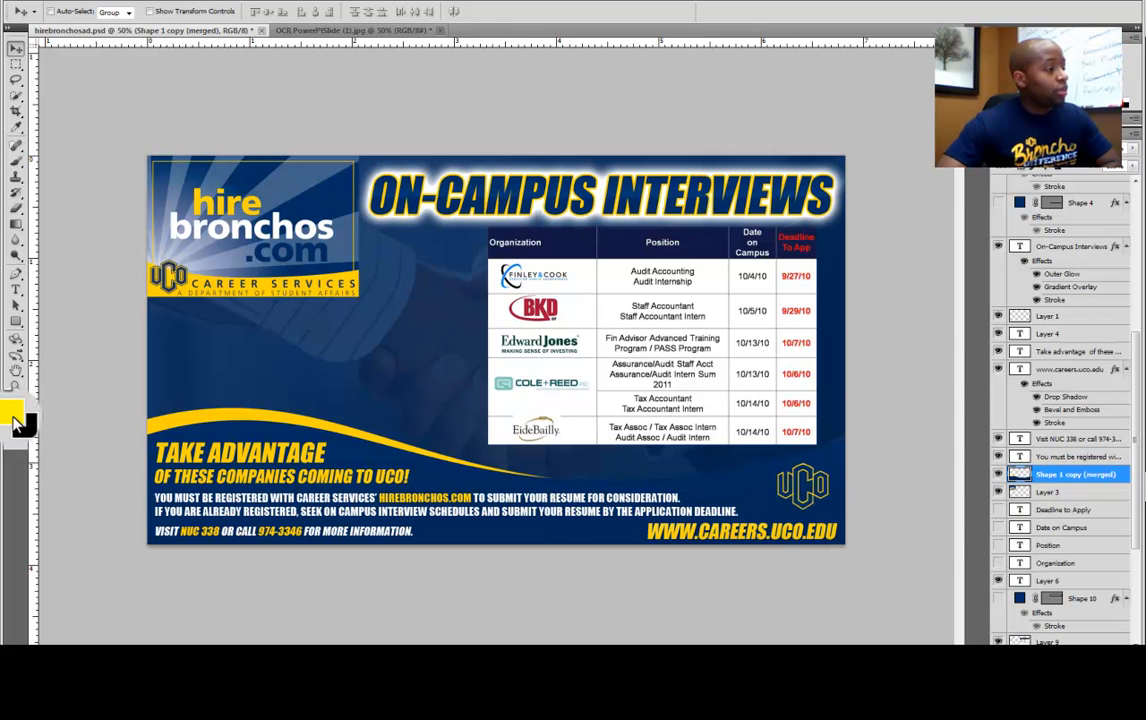
left_click(13, 415)
left_click(711, 479)
left_click(1012, 168)
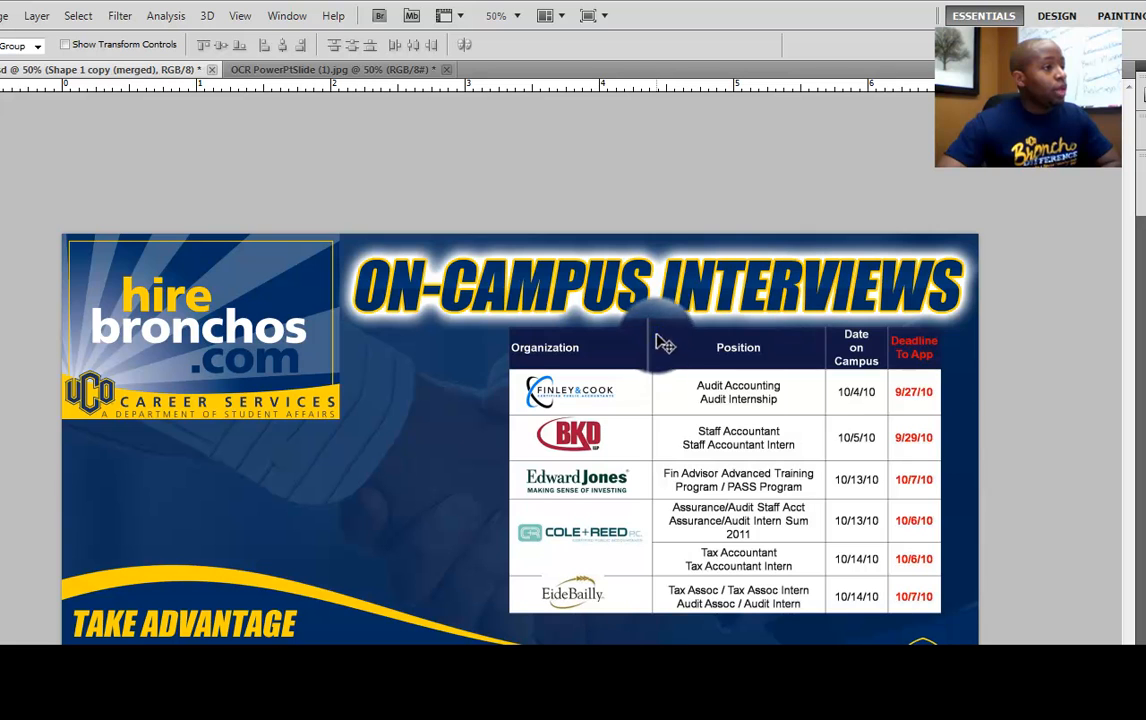
right_click(663, 343)
left_click(690, 345)
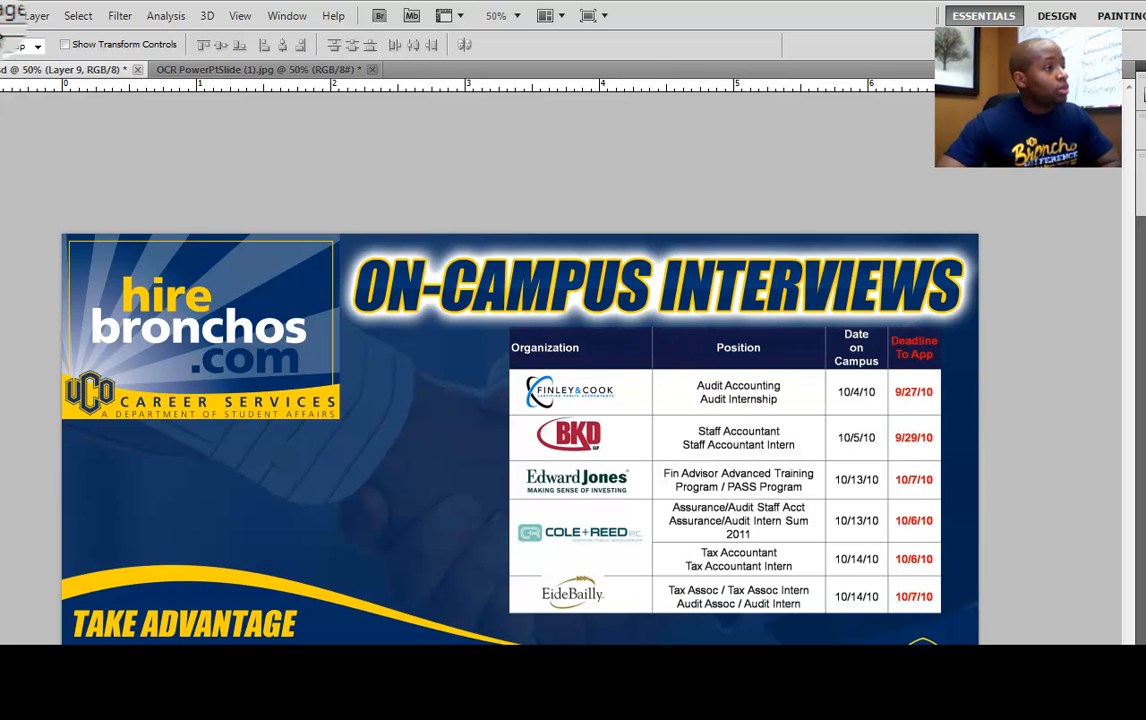
left_click(12, 14)
mouse_move(26, 60)
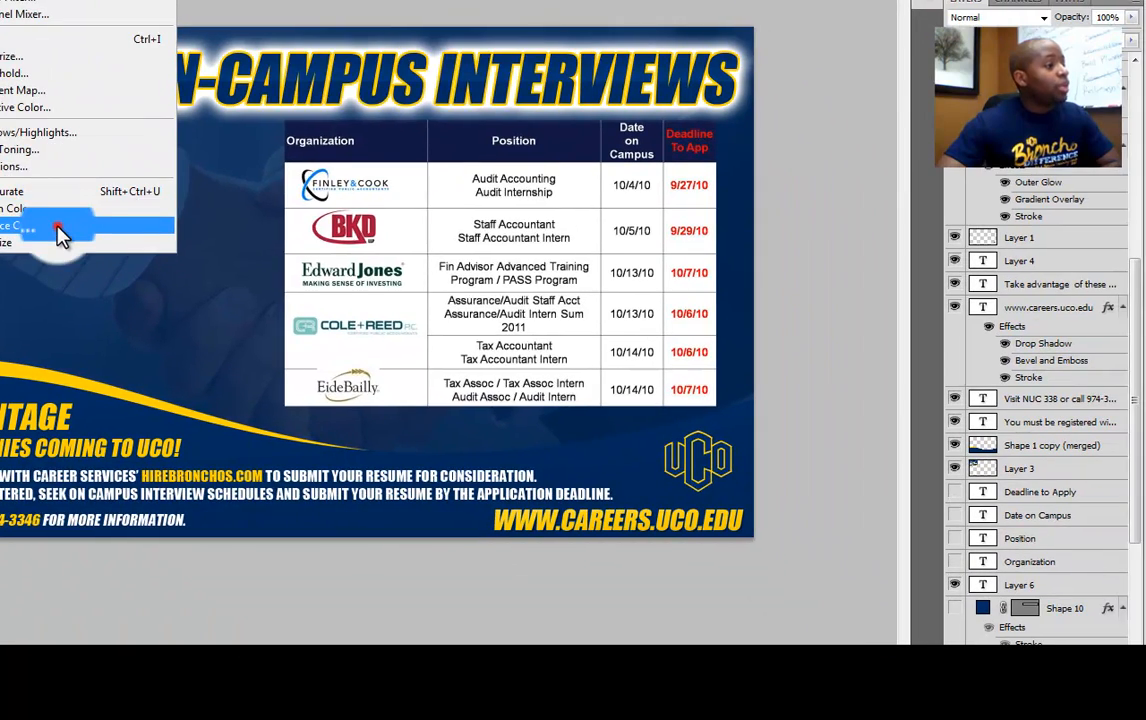
left_click(58, 236)
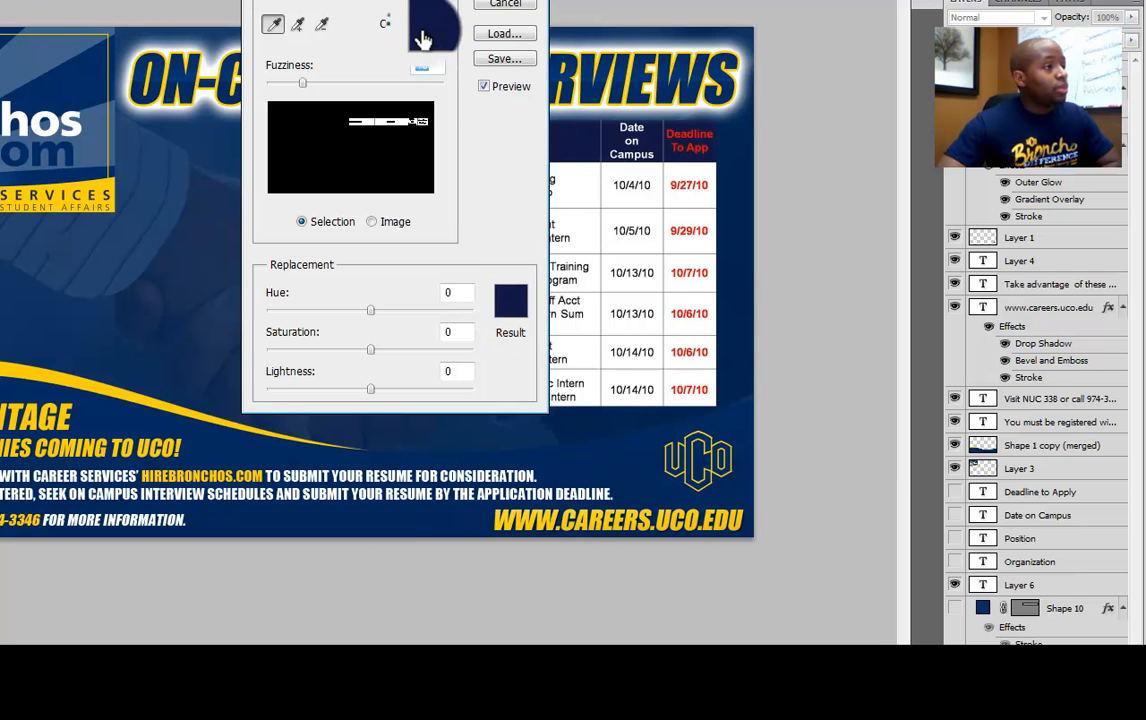
left_click_drag(320, 81, 455, 95)
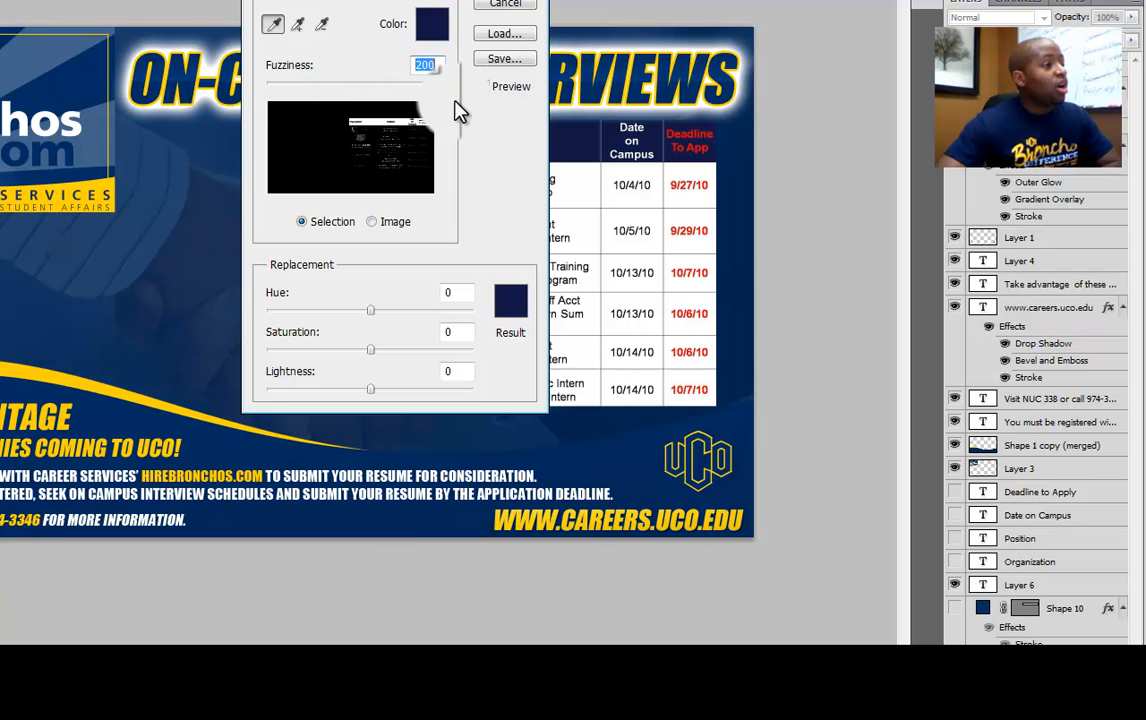
left_click(415, 35)
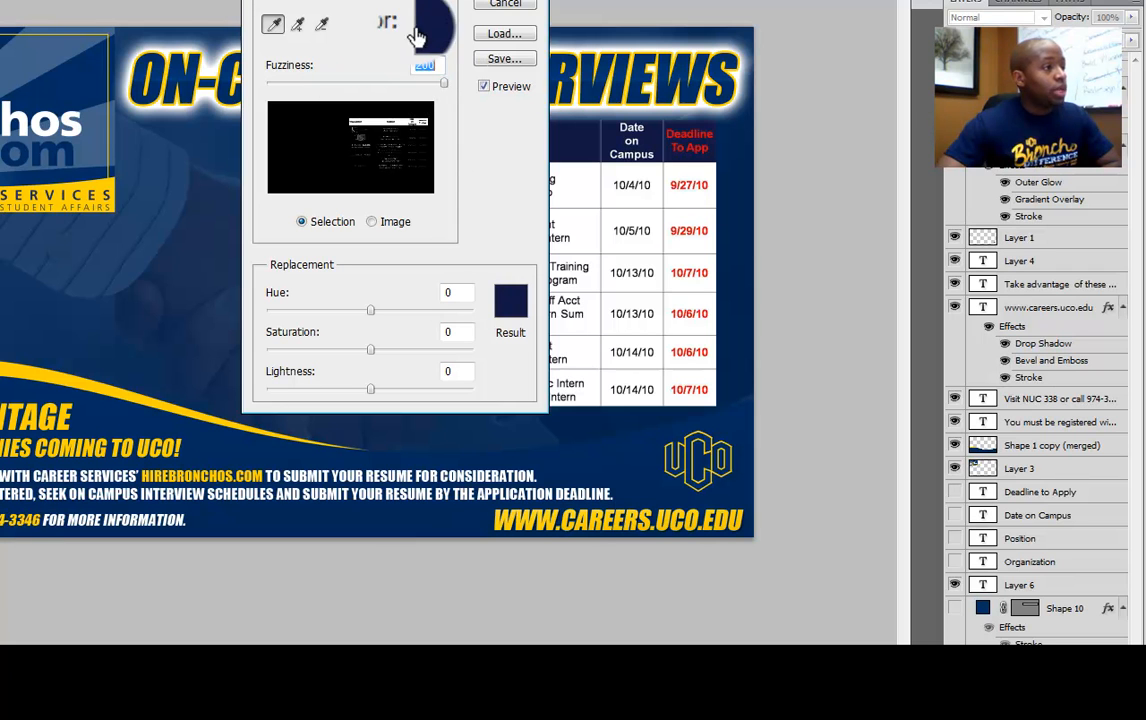
left_click(510, 300)
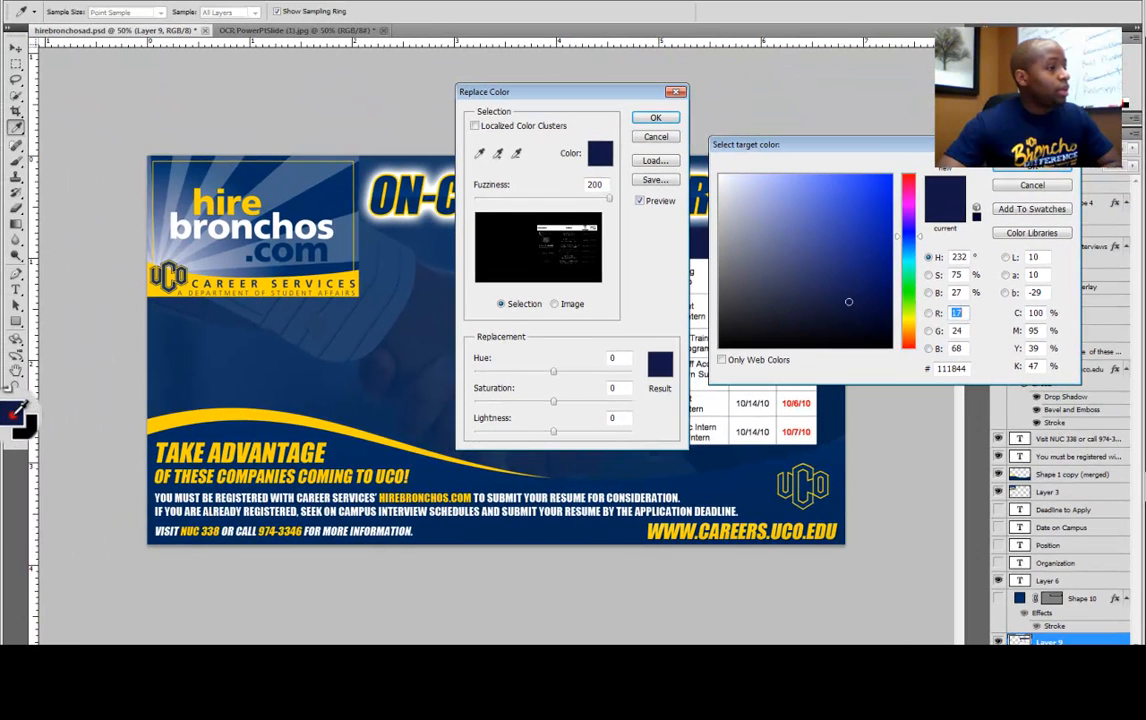
left_click(1032, 185)
left_click(645, 140)
- Set the background color to the ad's blue, #002c5f
left_click(19, 420)
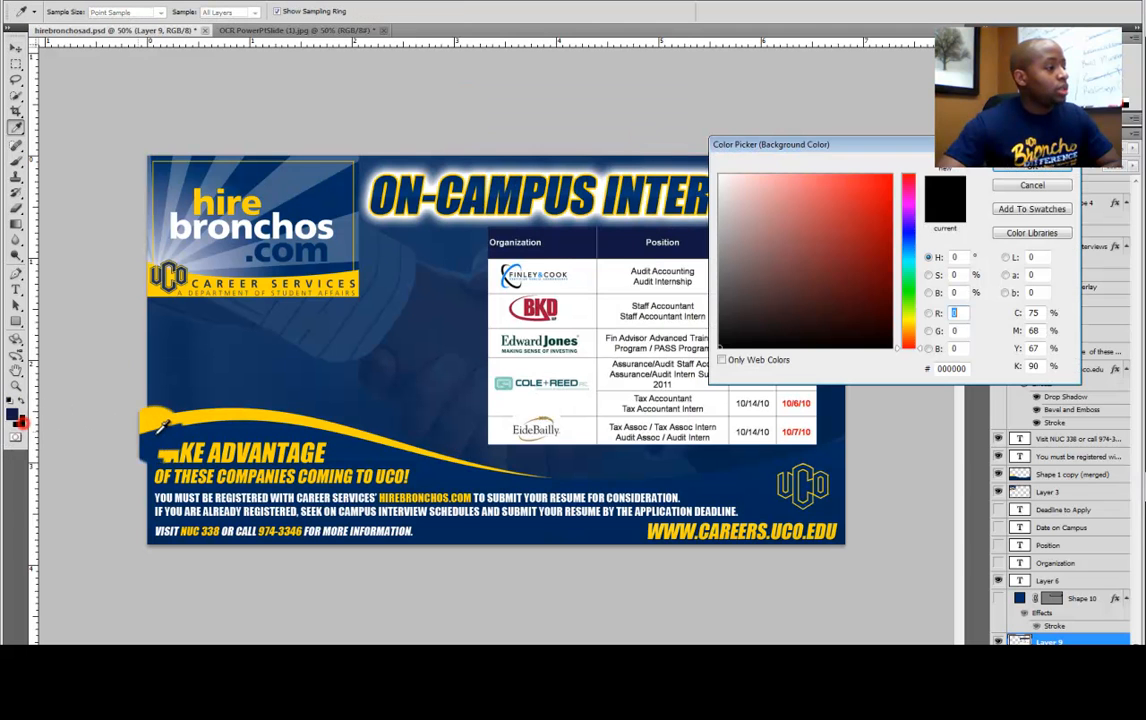
left_click(872, 198)
left_click(1060, 172)
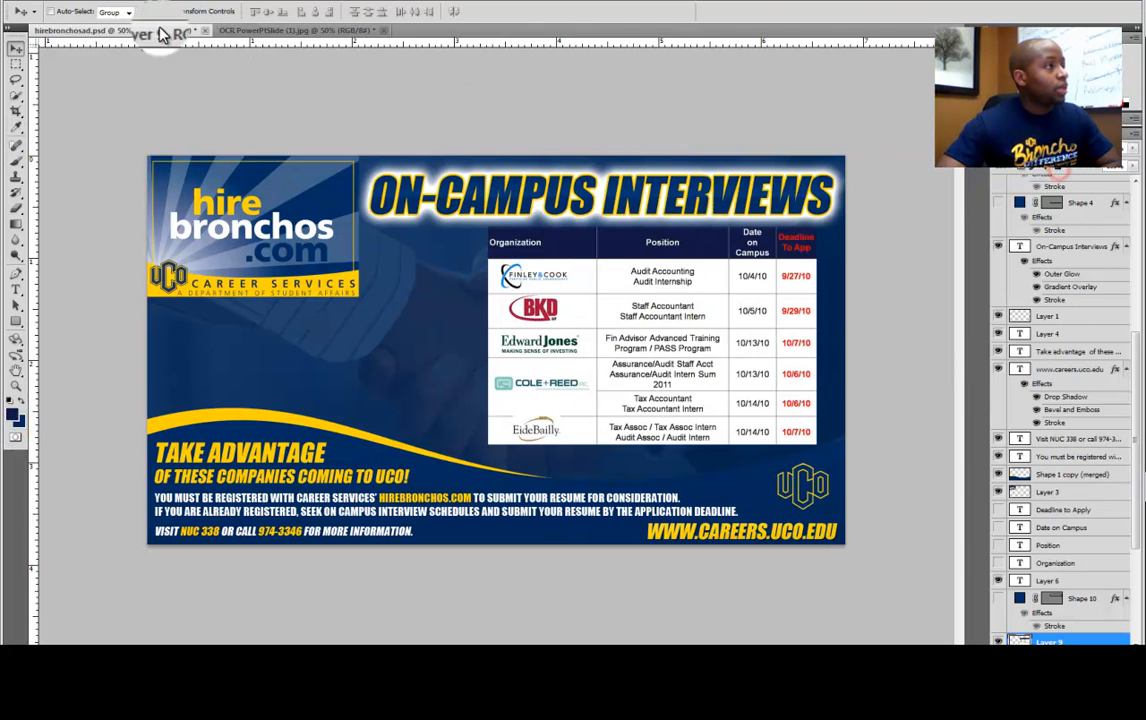
- Apply Replace Color to the table's dark navy header with fuzziness 200 and the ad's blue #002c5f as the target color
left_click(115, 4)
mouse_move(118, 24)
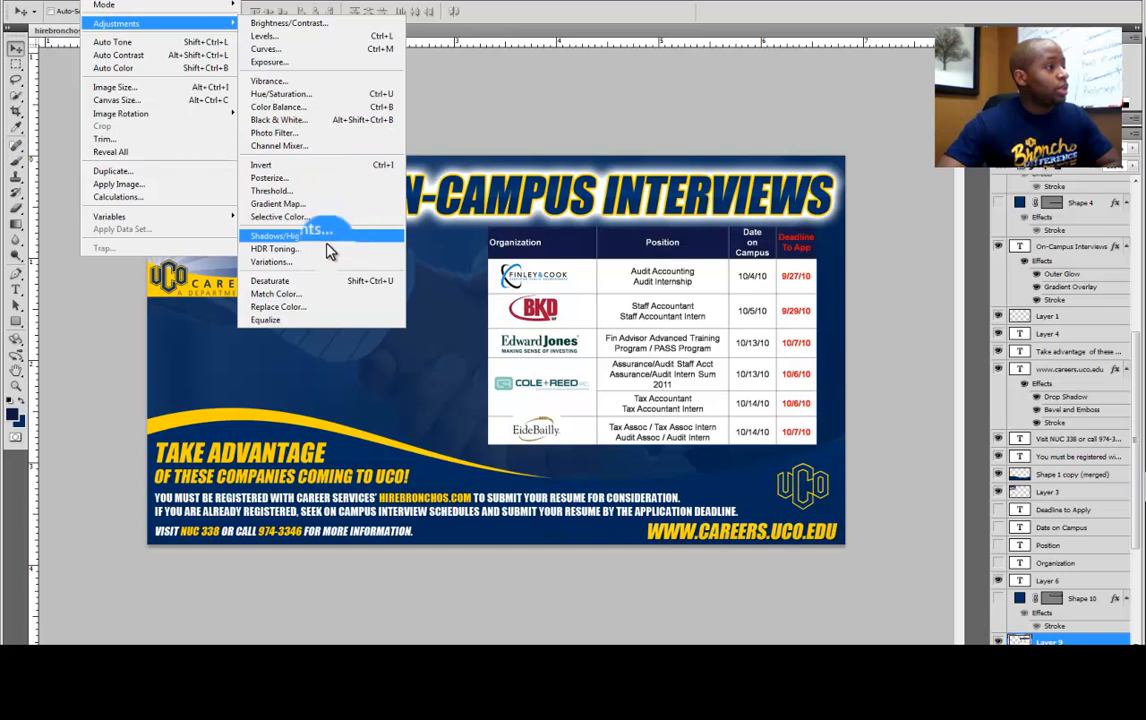
left_click(329, 306)
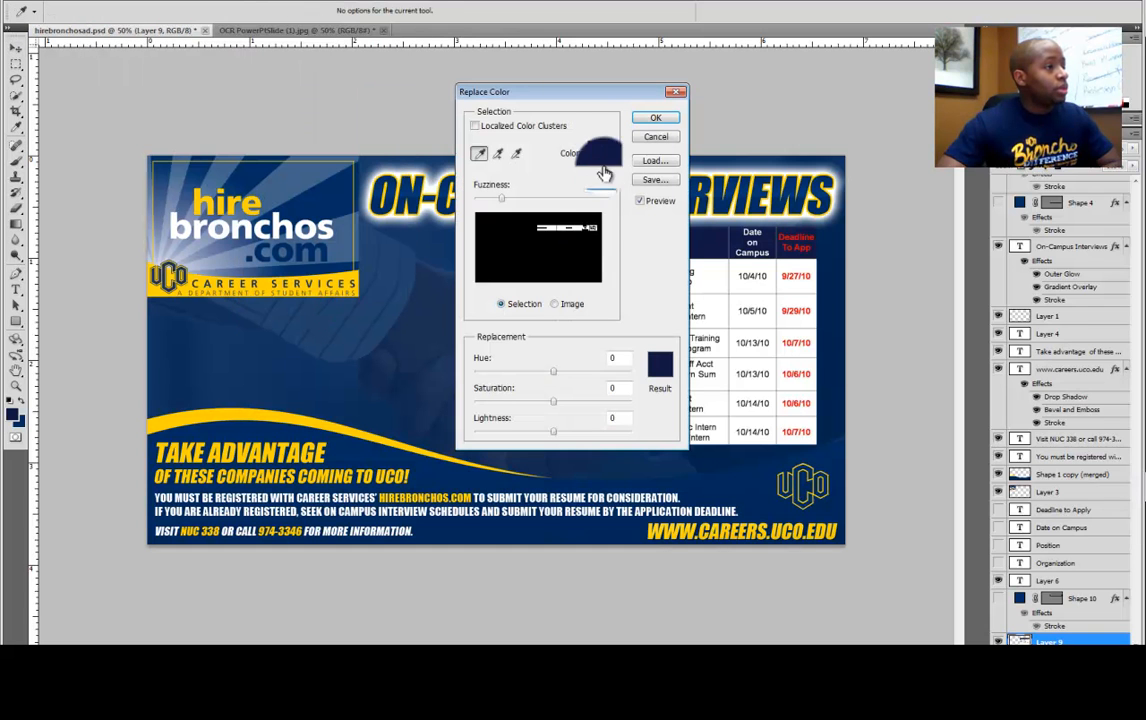
left_click(656, 365)
left_click(22, 422)
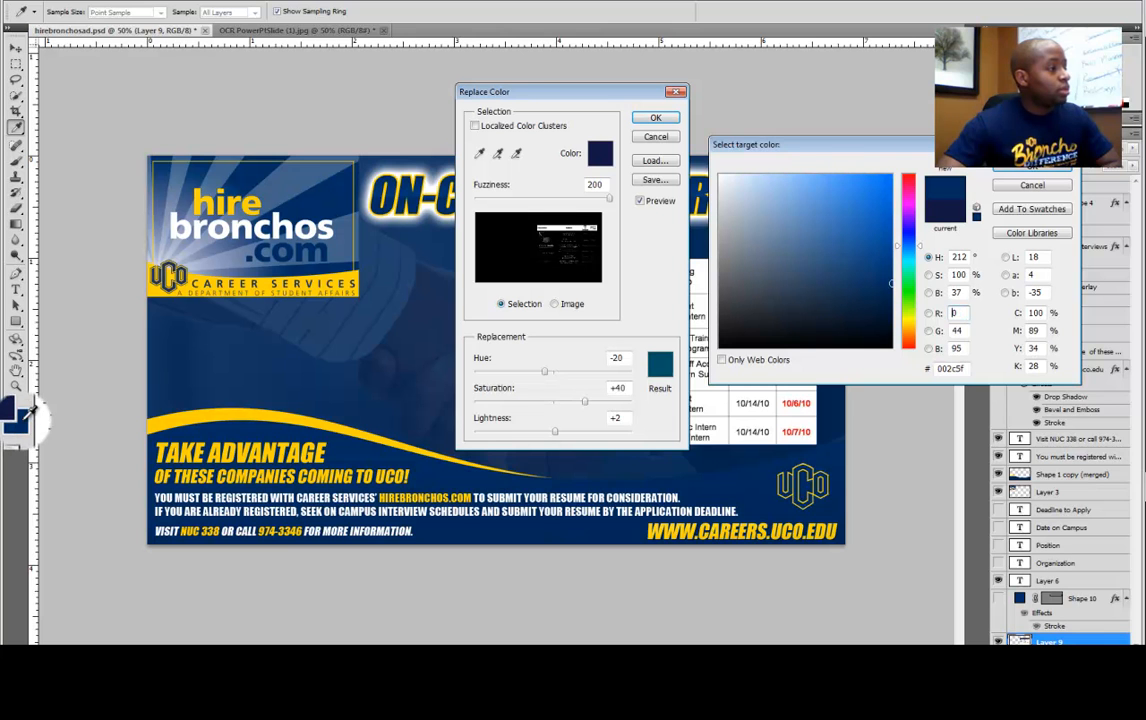
left_click(1008, 180)
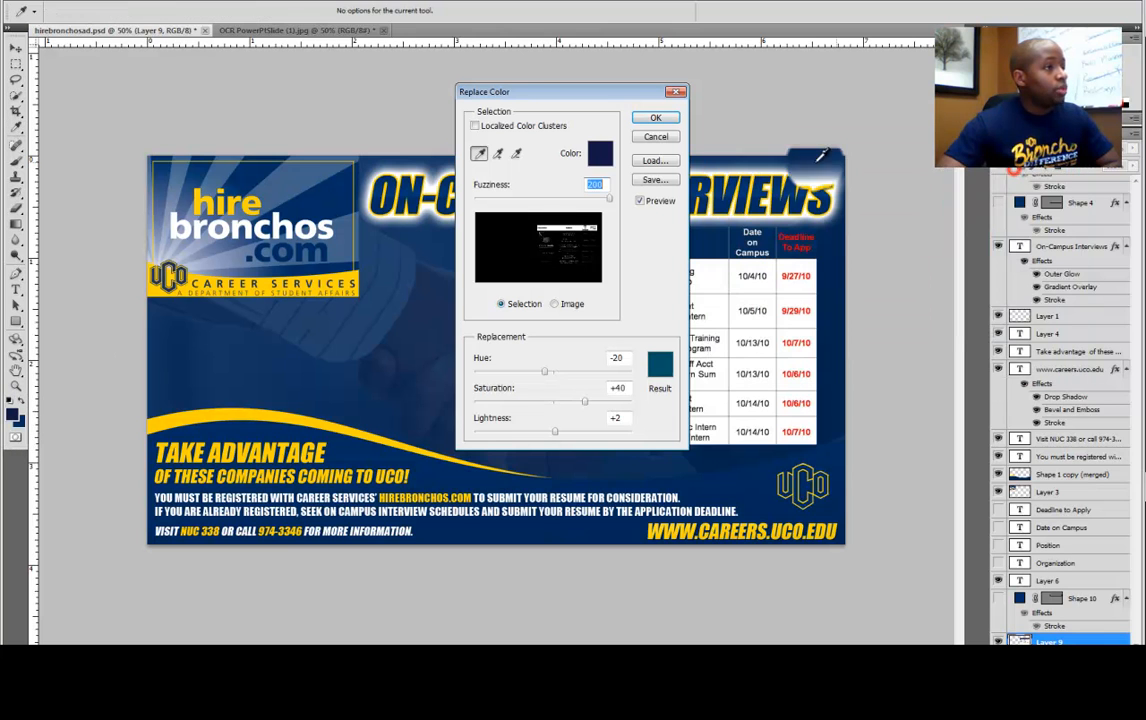
left_click(645, 119)
- Nudge the table layer slightly left under the ON-CAMPUS INTERVIEWS title and save the ad
right_click(621, 248)
left_click(646, 260)
mouse_move(638, 250)
left_mouse_down()
mouse_move(643, 259)
mouse_move(634, 252)
left_mouse_up()
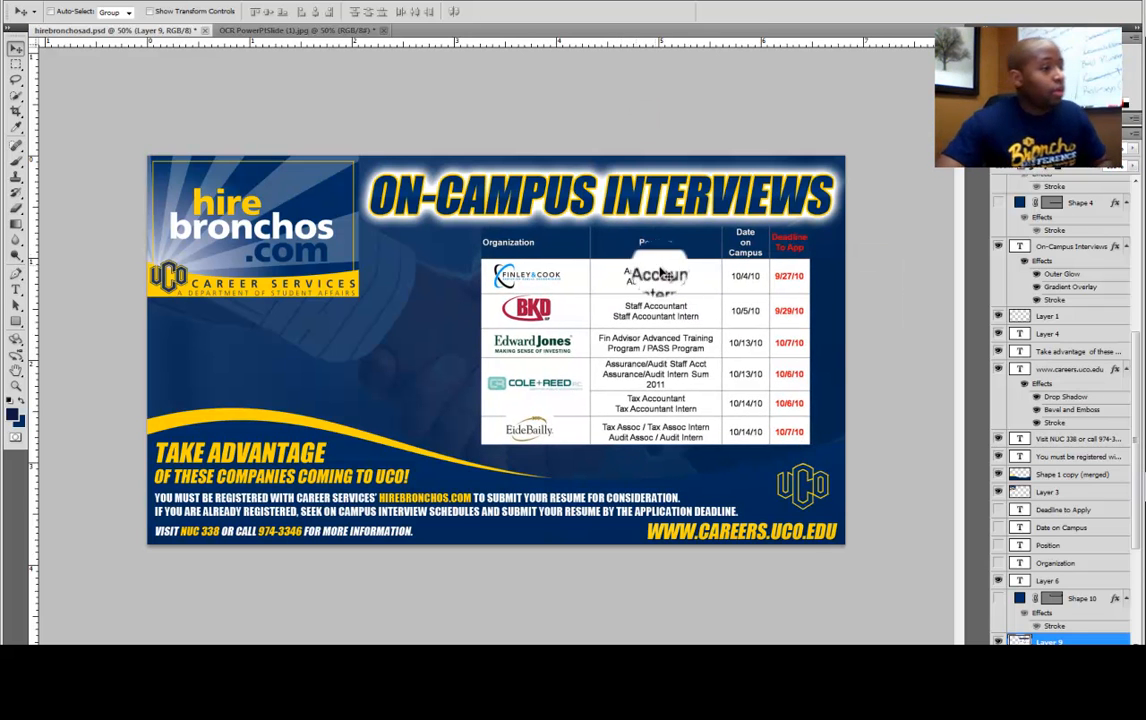
left_click(30, 3)
left_click(73, 186)
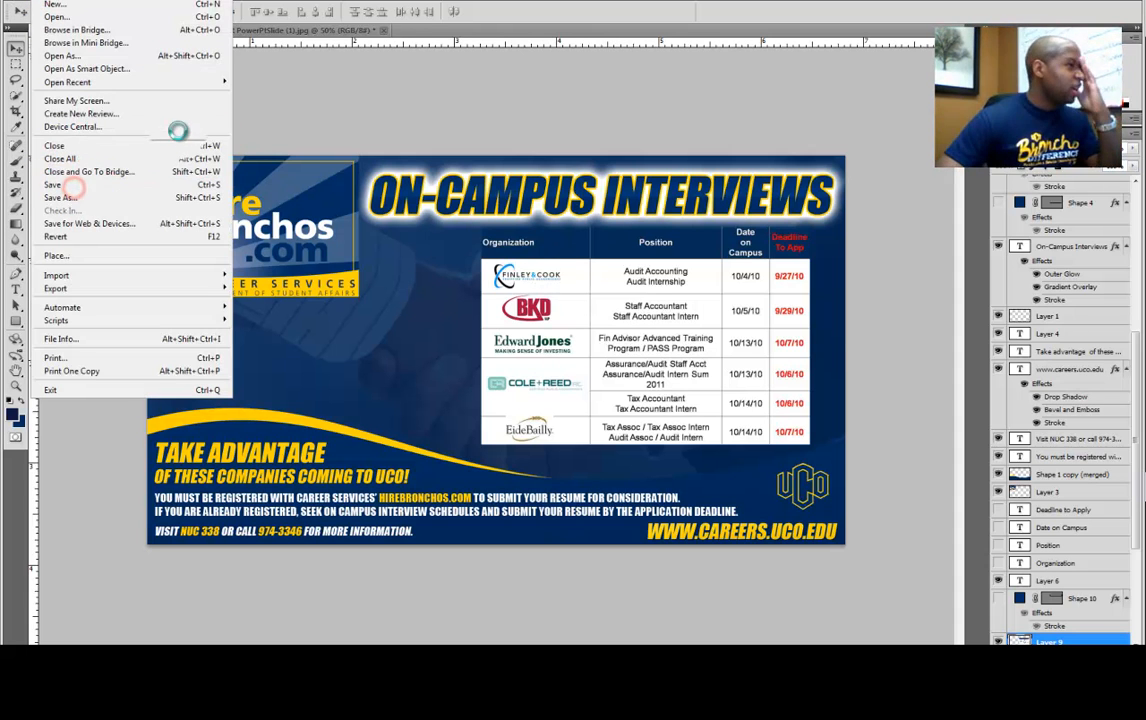